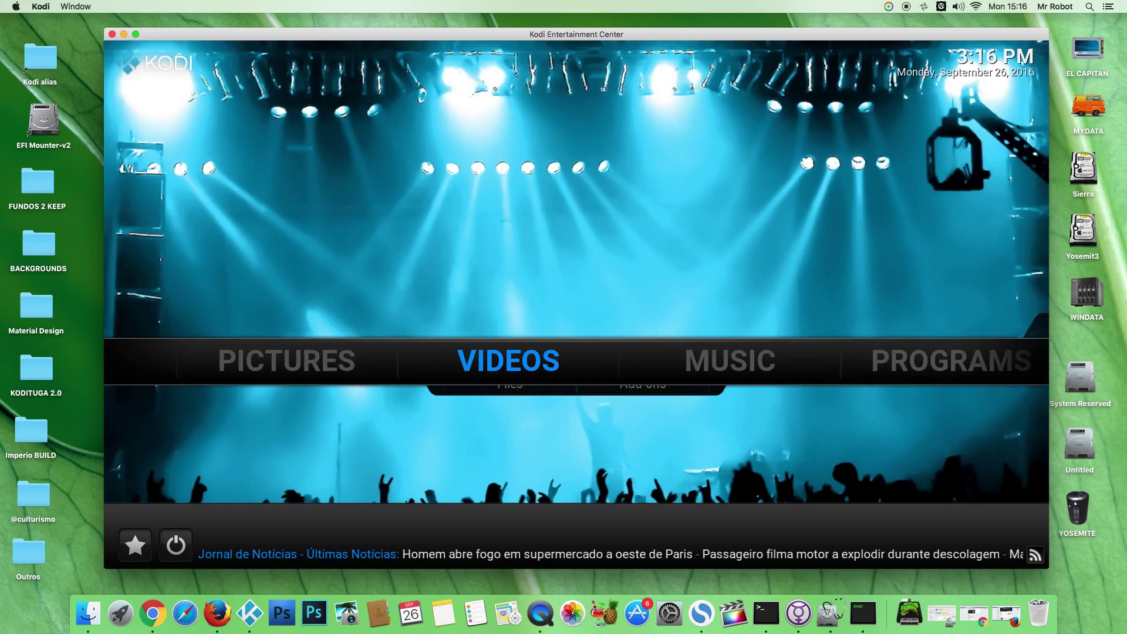
# Open the PsychoTV add-on from the video add-ons.
pyautogui.press('Down')
pyautogui.press('Right')
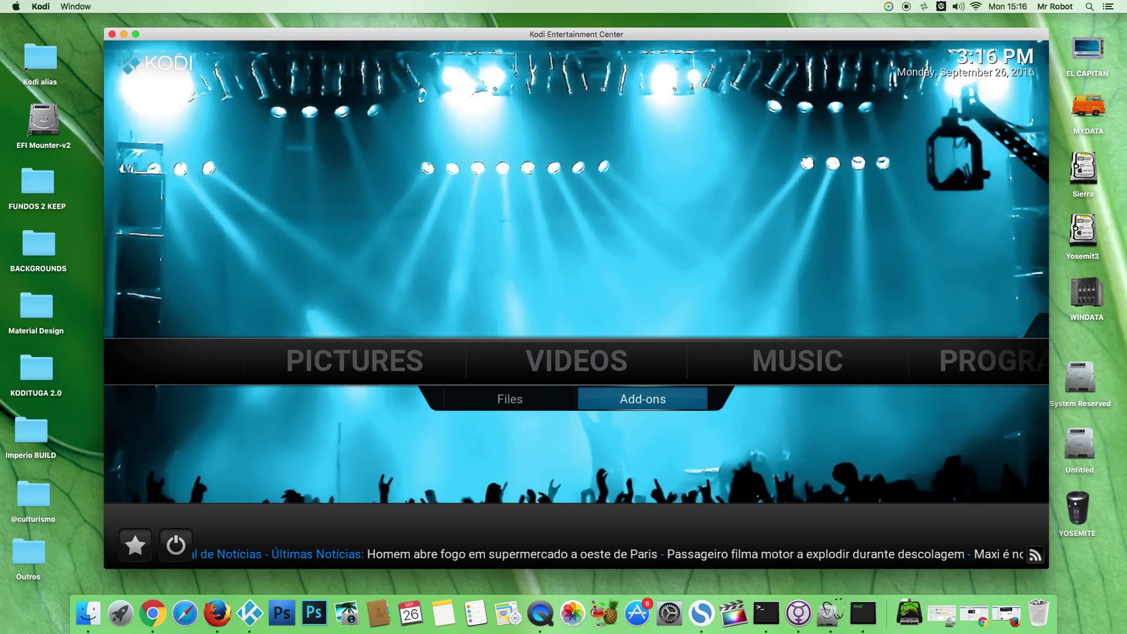
pyautogui.press('Return')
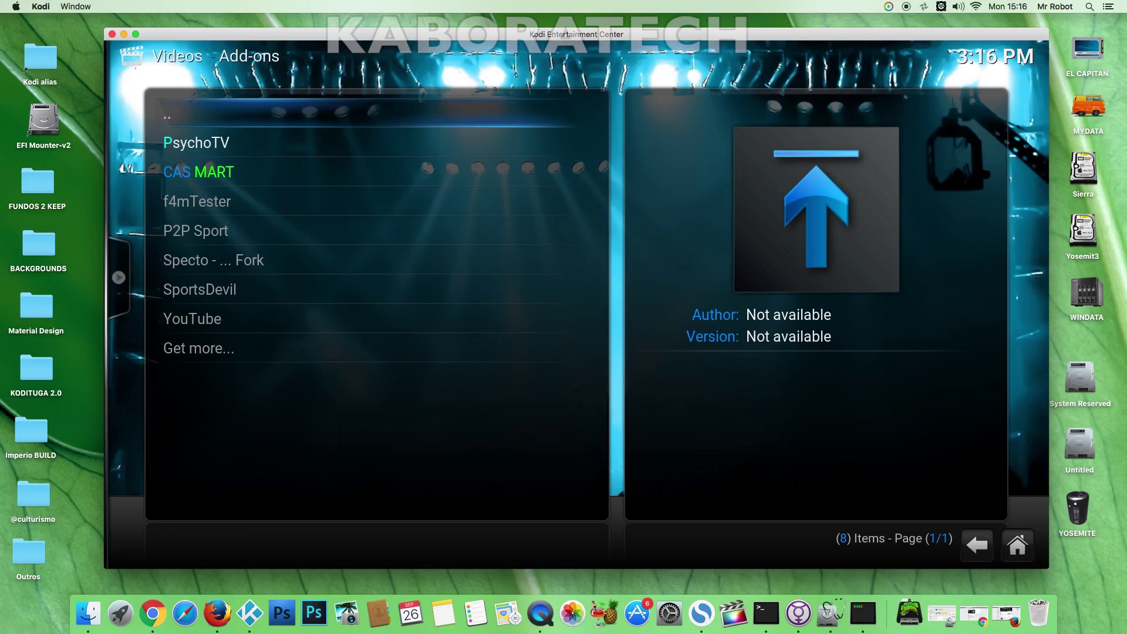
pyautogui.press('Down')
pyautogui.press('Return')
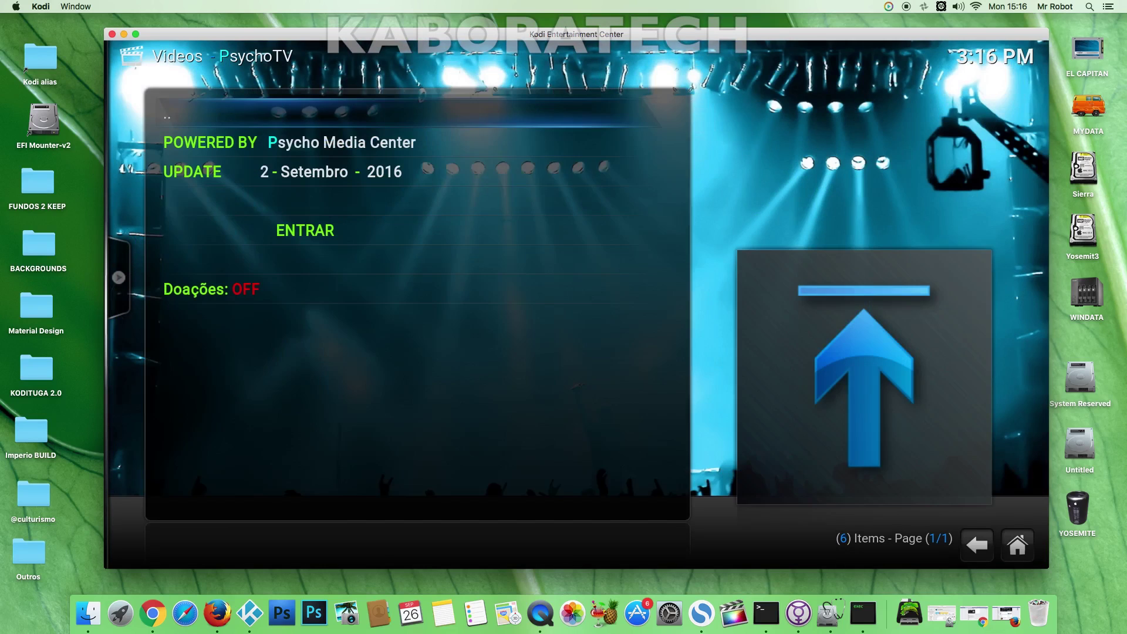
# Enter PsychoTV through ENTRAR and open its TV ao Vivo section.
pyautogui.press('Down')
pyautogui.press('Down')
pyautogui.press('Down')
pyautogui.press('Down')
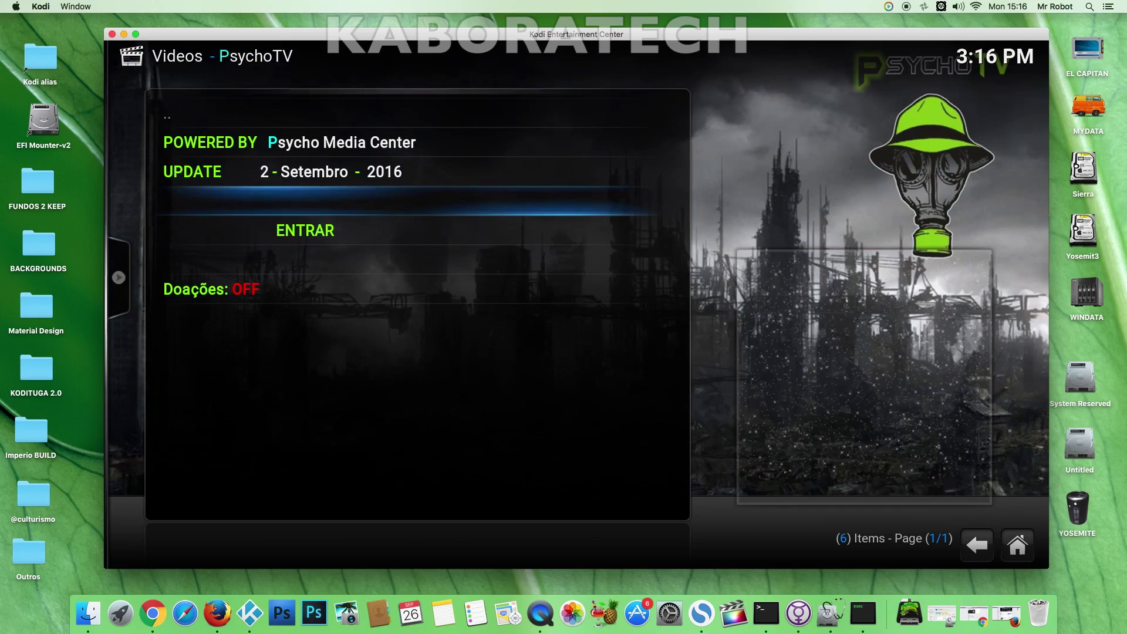
pyautogui.press('Return')
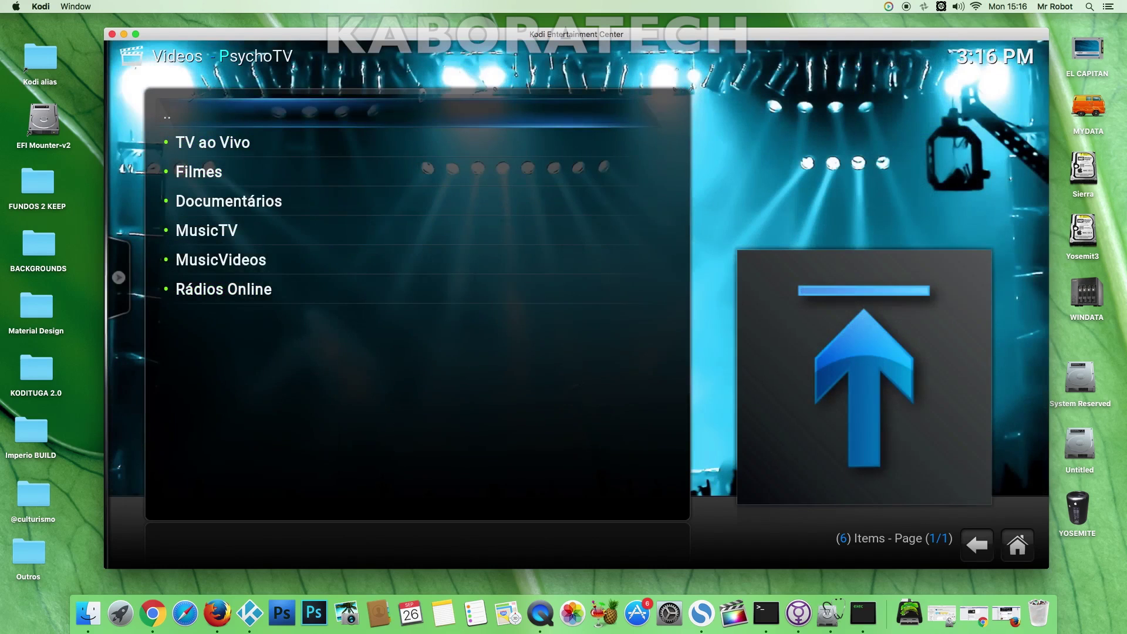
pyautogui.press('Down')
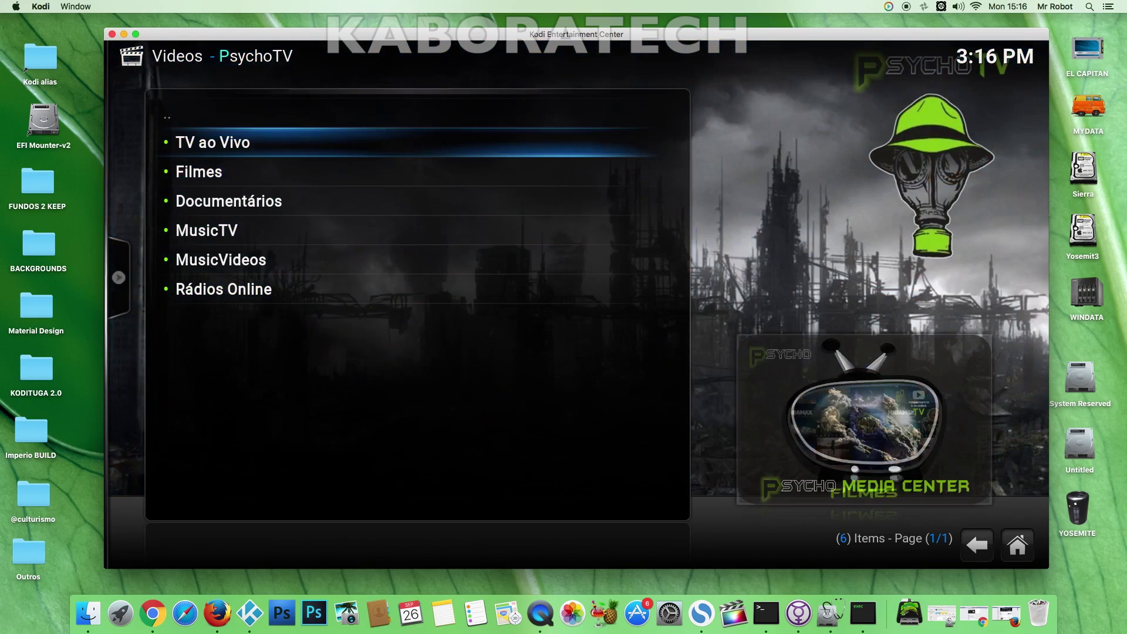
pyautogui.press('Return')
# Open the Torrent Tv/Sopcast/(Arenavision) category and its Torrent Tv All channel list.
pyautogui.press('Down')
pyautogui.press('Down')
pyautogui.press('Down')
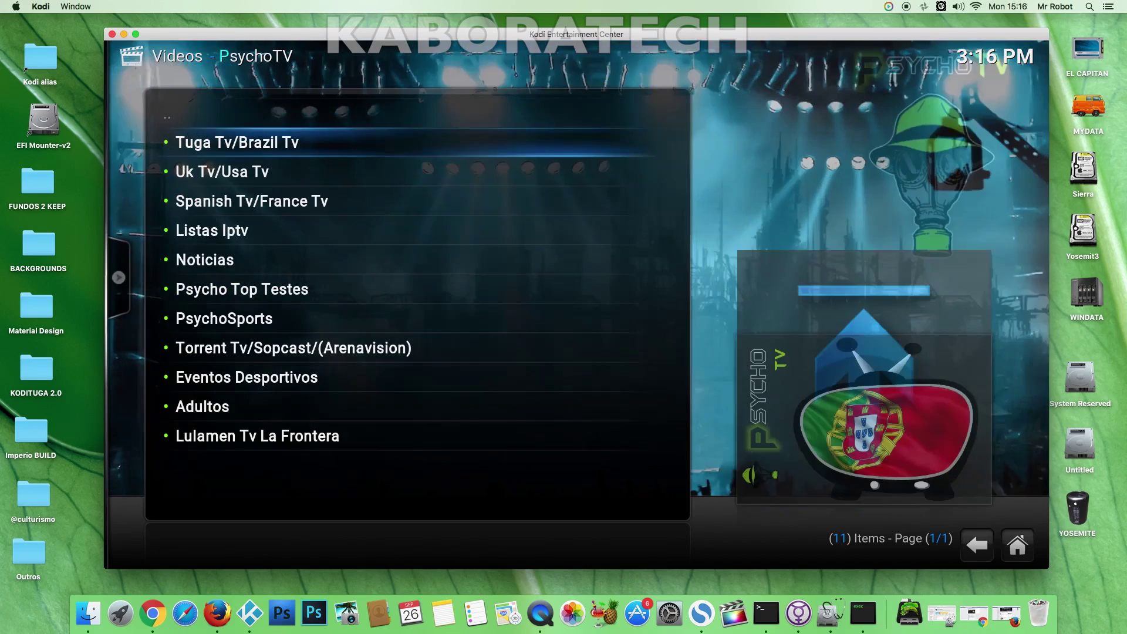
pyautogui.press('Down')
pyautogui.press('Down')
pyautogui.press('Down')
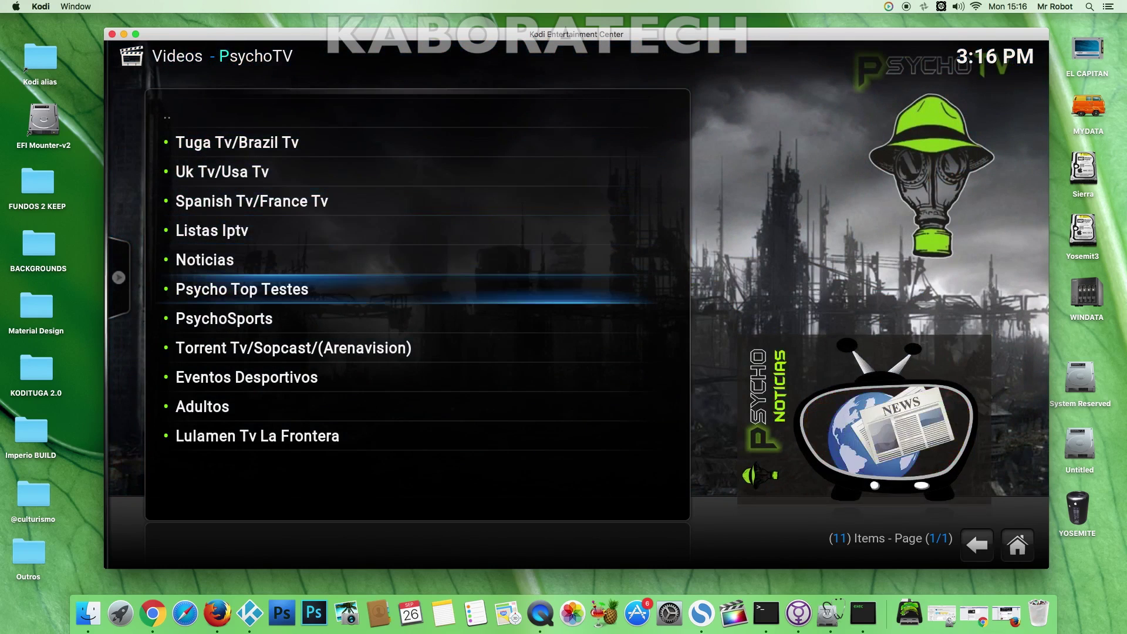
pyautogui.press('Down')
pyautogui.press('Down')
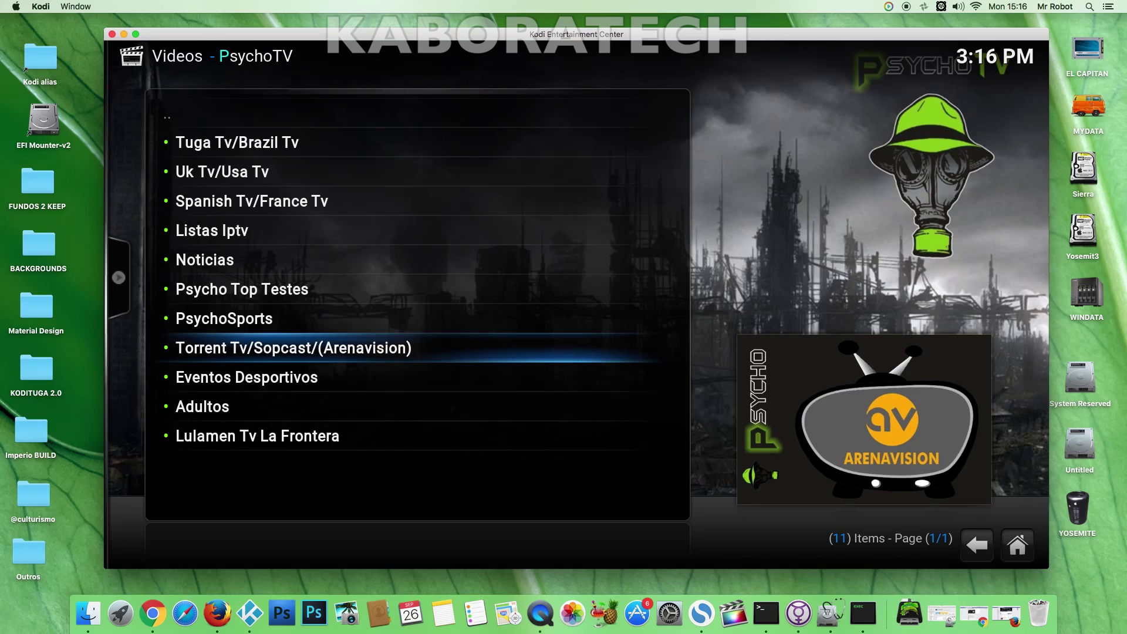
pyautogui.press('Return')
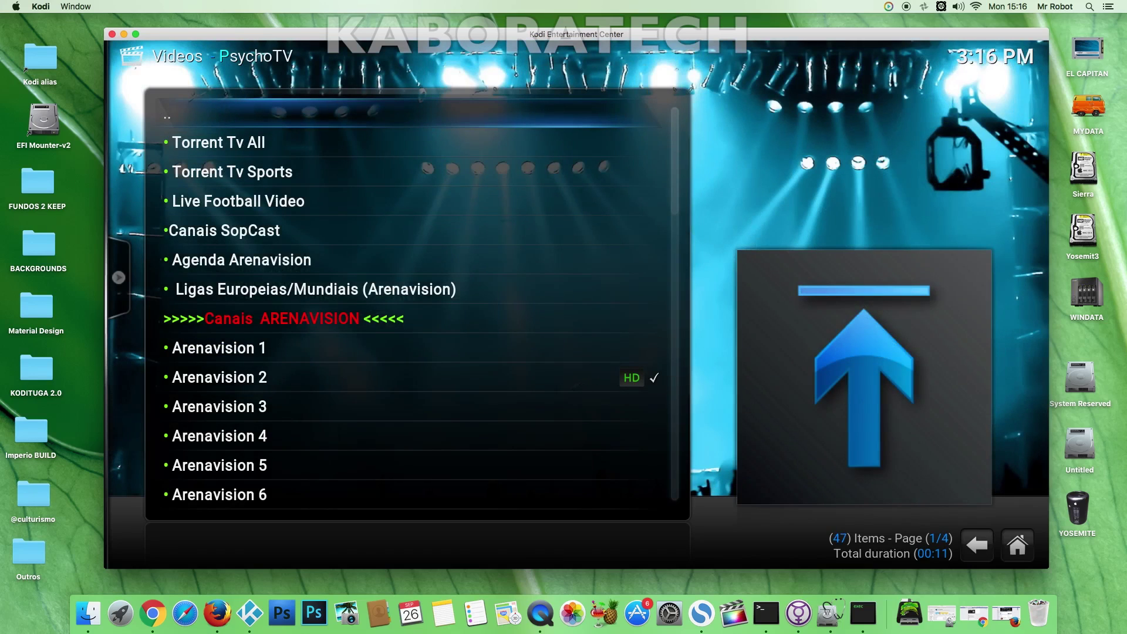
pyautogui.press('Down')
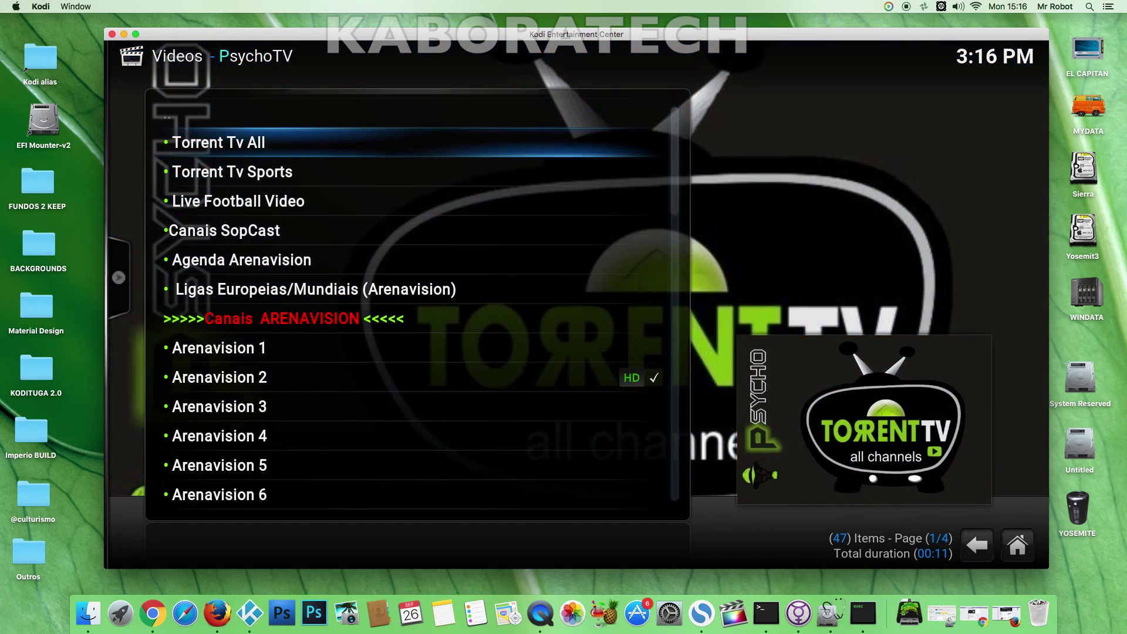
pyautogui.press('Return')
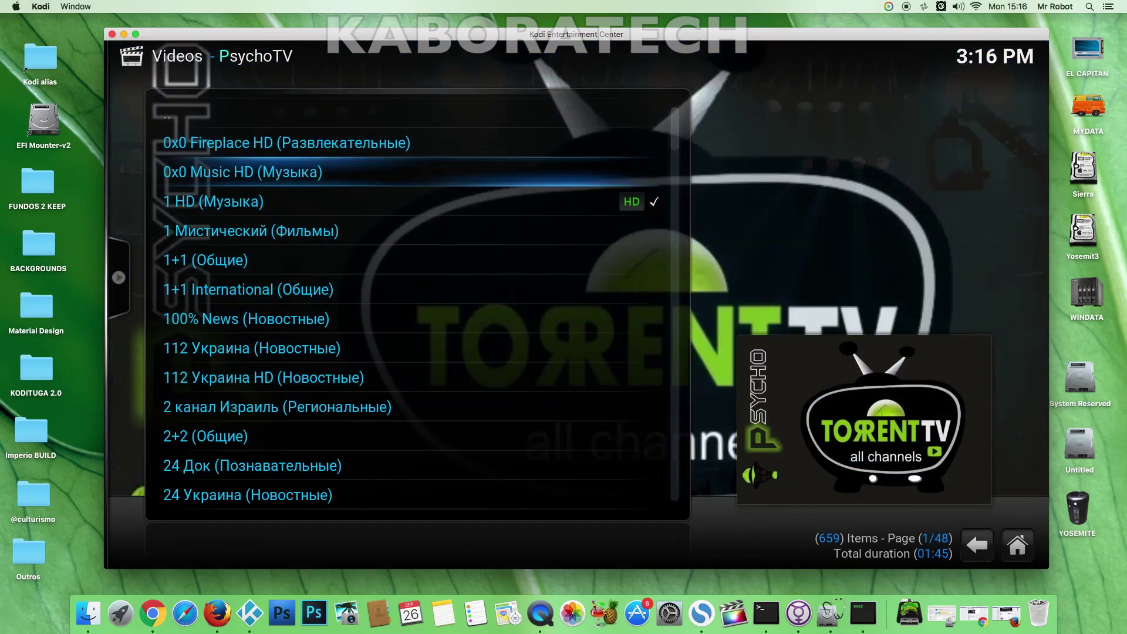
# Browse the Torrent Tv All channel list from the first entries to the channels starting with A.
pyautogui.press('Down')
pyautogui.press('Down')
pyautogui.press('Down')
pyautogui.press('Down')
pyautogui.press('Down')
pyautogui.press('Down')
pyautogui.press('Down')
pyautogui.press('Down')
pyautogui.press('Down')
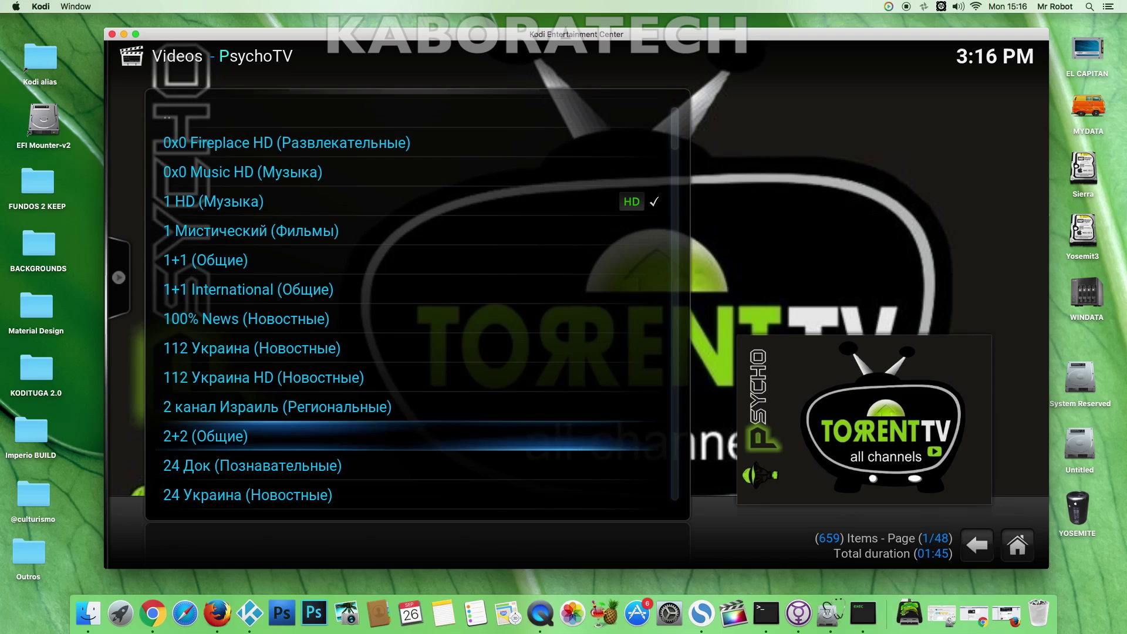
pyautogui.press('Down')
pyautogui.press('Down')
pyautogui.press('Down')
pyautogui.press('Down')
pyautogui.press('Down')
pyautogui.press('Down')
pyautogui.press('Down')
pyautogui.press('Down')
pyautogui.press('Down')
pyautogui.press('Down')
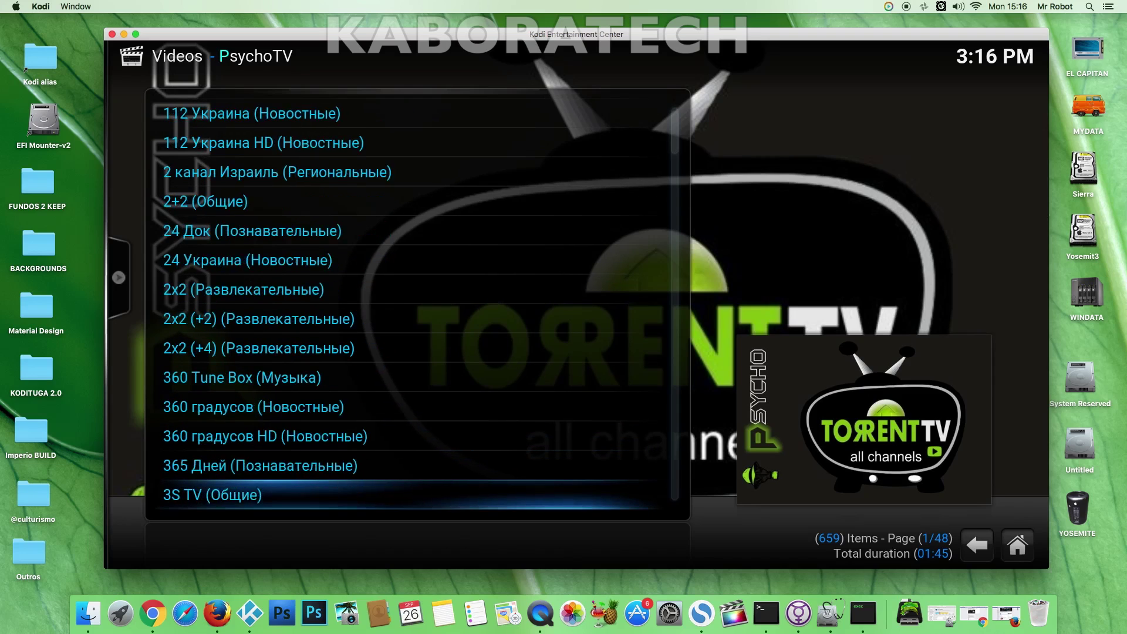
pyautogui.press('Down')
pyautogui.press('Down')
pyautogui.press('Down')
pyautogui.press('Down')
pyautogui.press('Down')
pyautogui.press('Down')
pyautogui.press('Down')
pyautogui.press('Down')
pyautogui.press('Down')
pyautogui.press('Down')
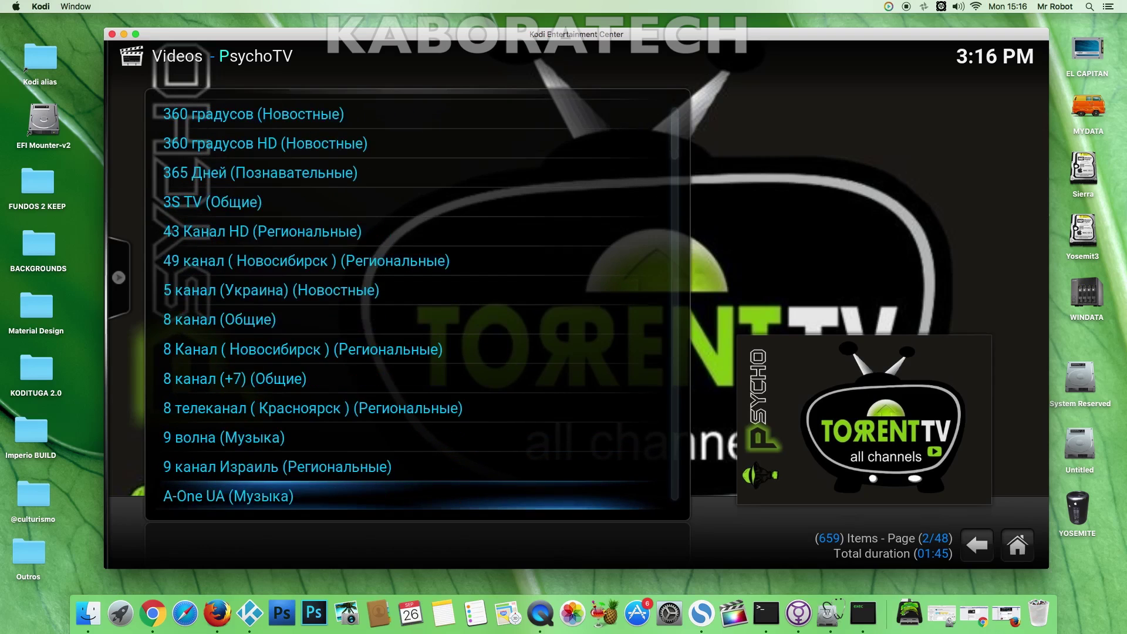
pyautogui.press('Down')
pyautogui.press('Down')
pyautogui.press('Down')
pyautogui.press('Down')
pyautogui.press('Down')
pyautogui.press('Down')
pyautogui.press('Down')
pyautogui.press('Down')
pyautogui.press('Down')
pyautogui.press('Down')
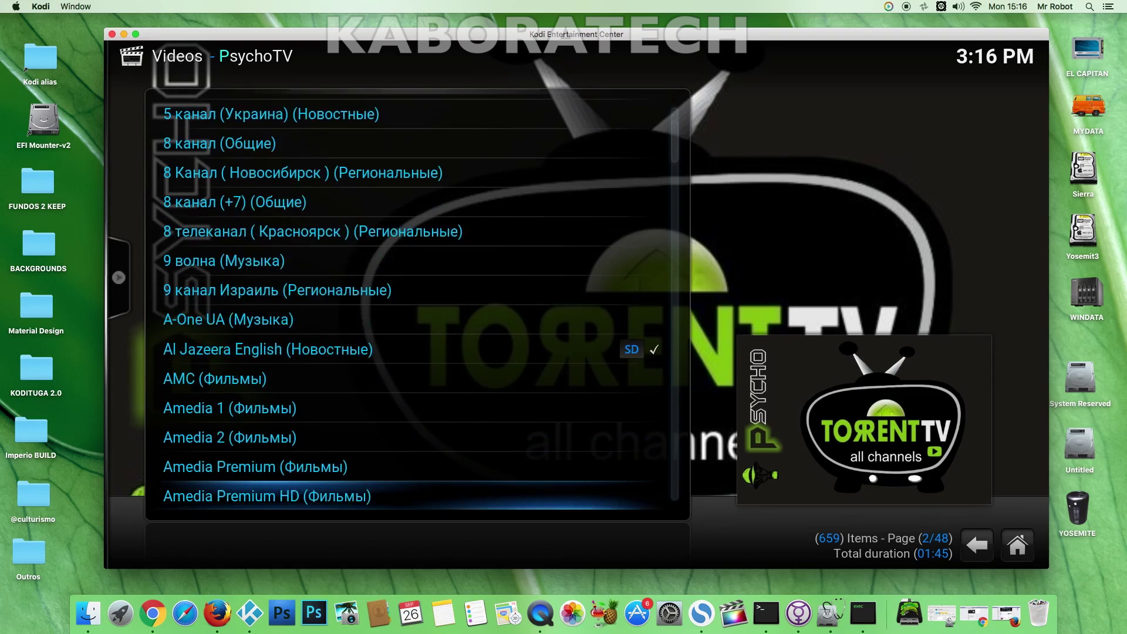
pyautogui.press('Down')
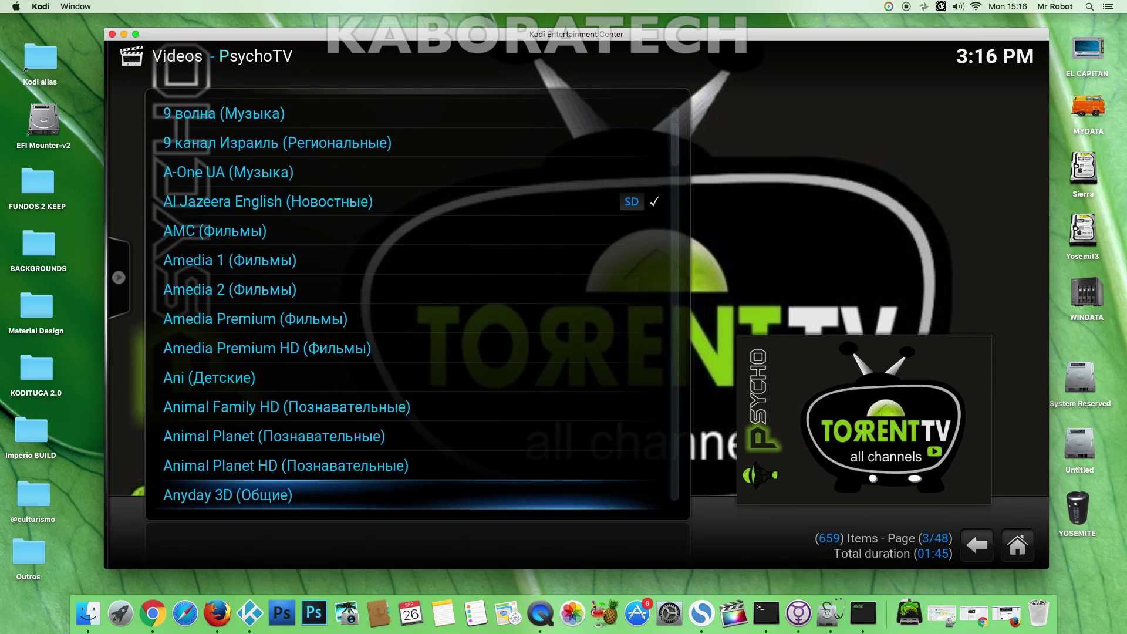
# Play the A-One UA (Музыка) channel from the list, check the stream, and stop playback.
pyautogui.press('Up')
pyautogui.press('Up')
pyautogui.press('Up')
pyautogui.press('Up')
pyautogui.press('Up')
pyautogui.press('Up')
pyautogui.press('Up')
pyautogui.press('Up')
pyautogui.press('Up')
pyautogui.press('Up')
pyautogui.press('Up')
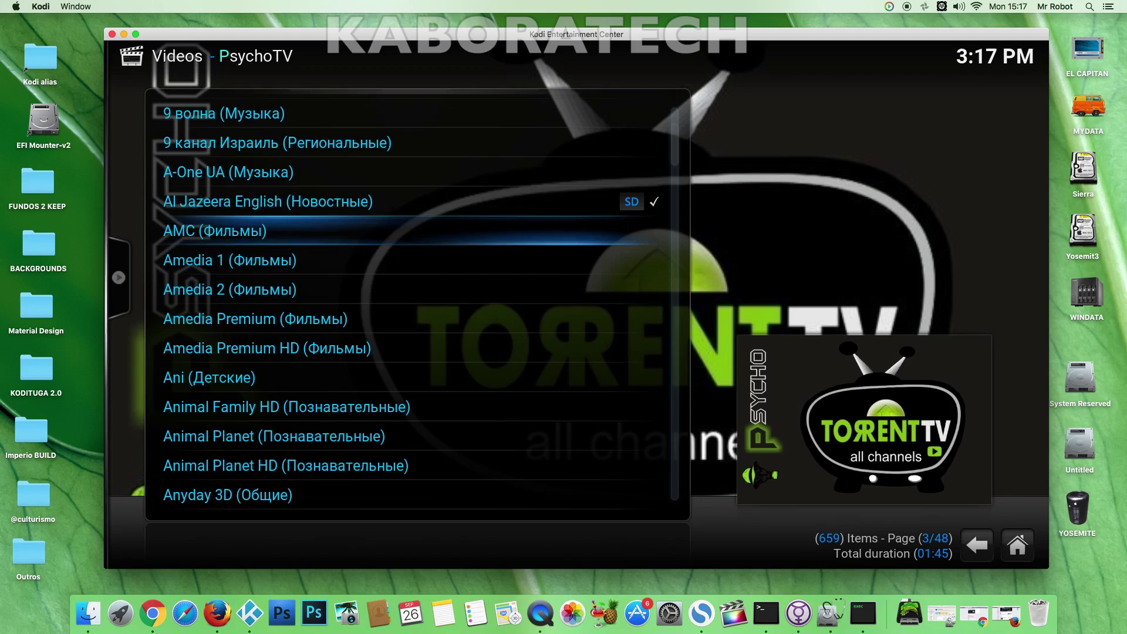
pyautogui.press('Return')
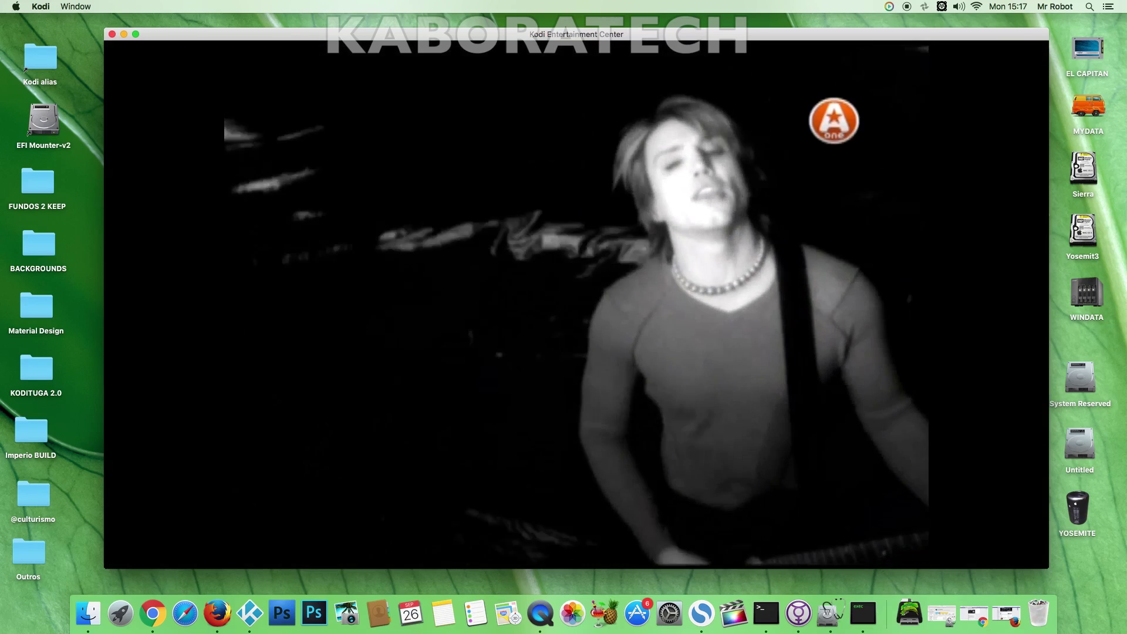
pyautogui.moveTo(440, 188)
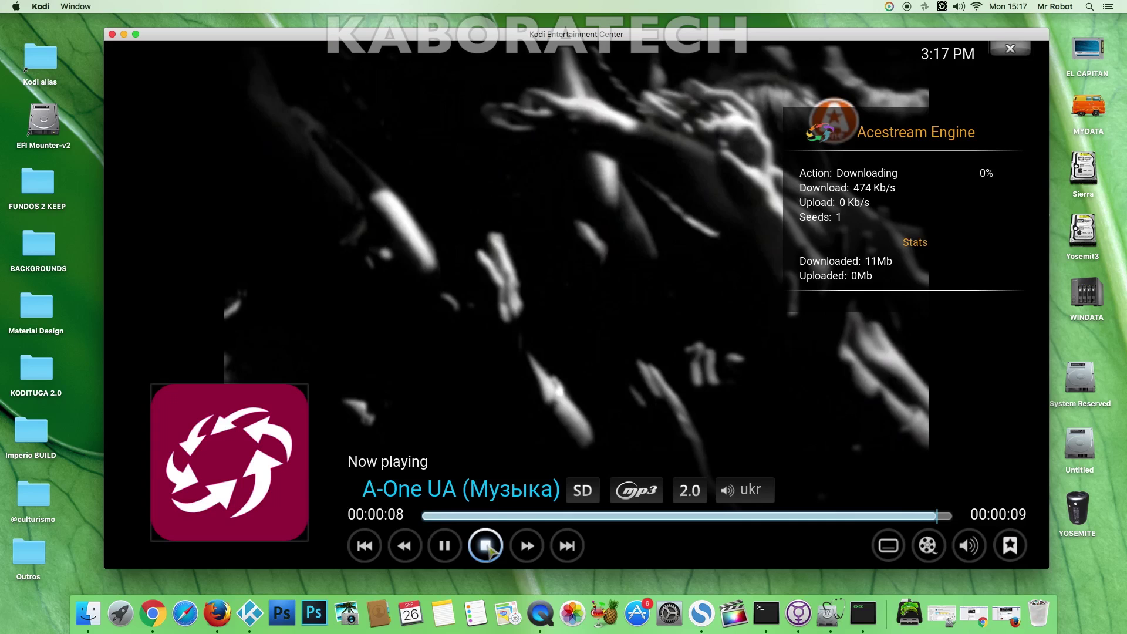
pyautogui.click(486, 547)
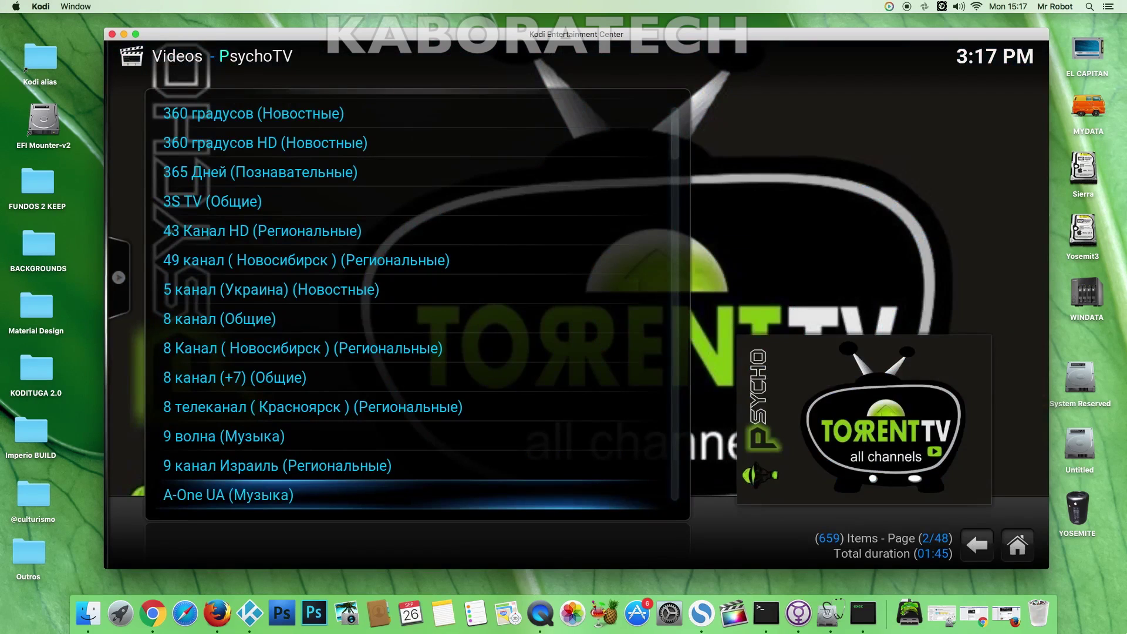
# Review the VOD and live buffer values and the advanced connection settings in the Ace Stream HD options without changing them.
pyautogui.click(888, 12)
pyautogui.click(909, 24)
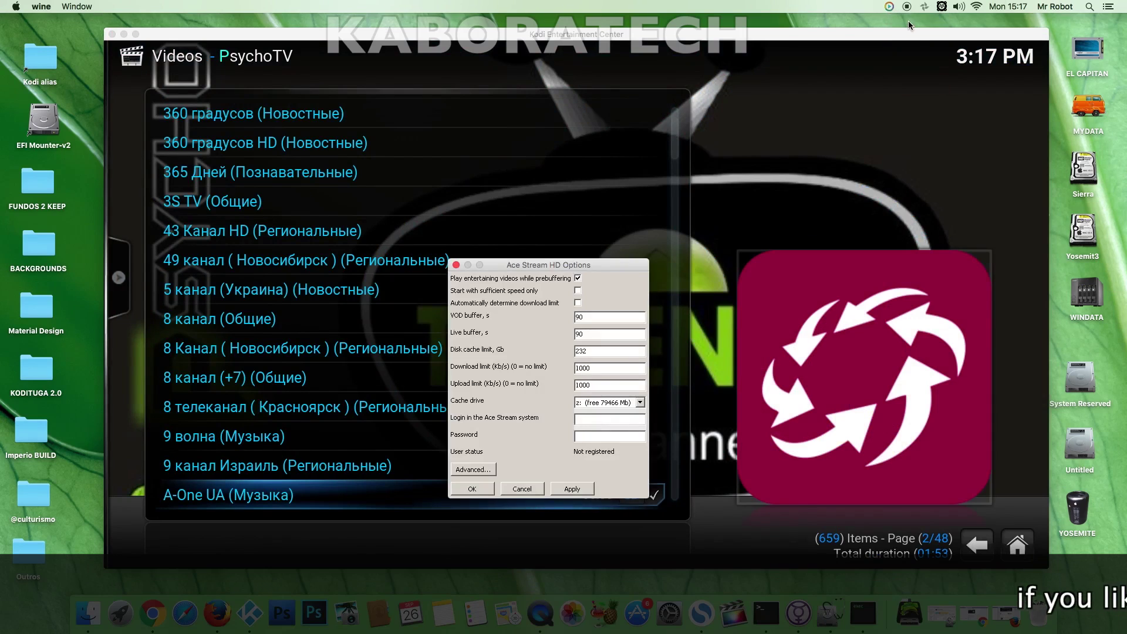
pyautogui.moveTo(596, 267); pyautogui.dragTo(651, 77)
pyautogui.doubleClick(634, 127)
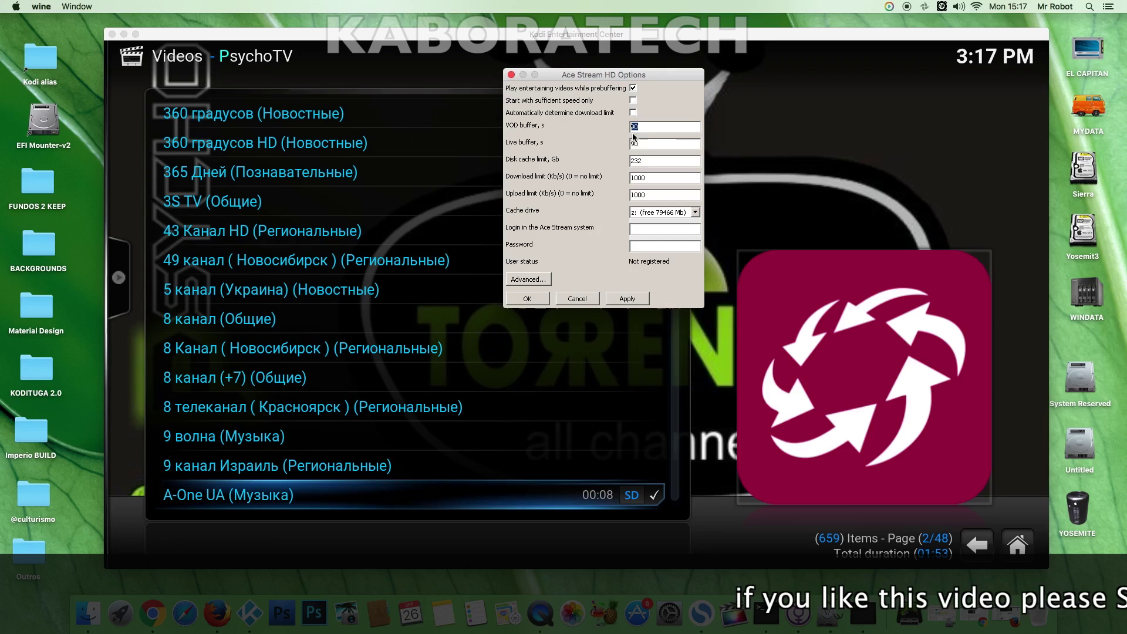
pyautogui.doubleClick(633, 143)
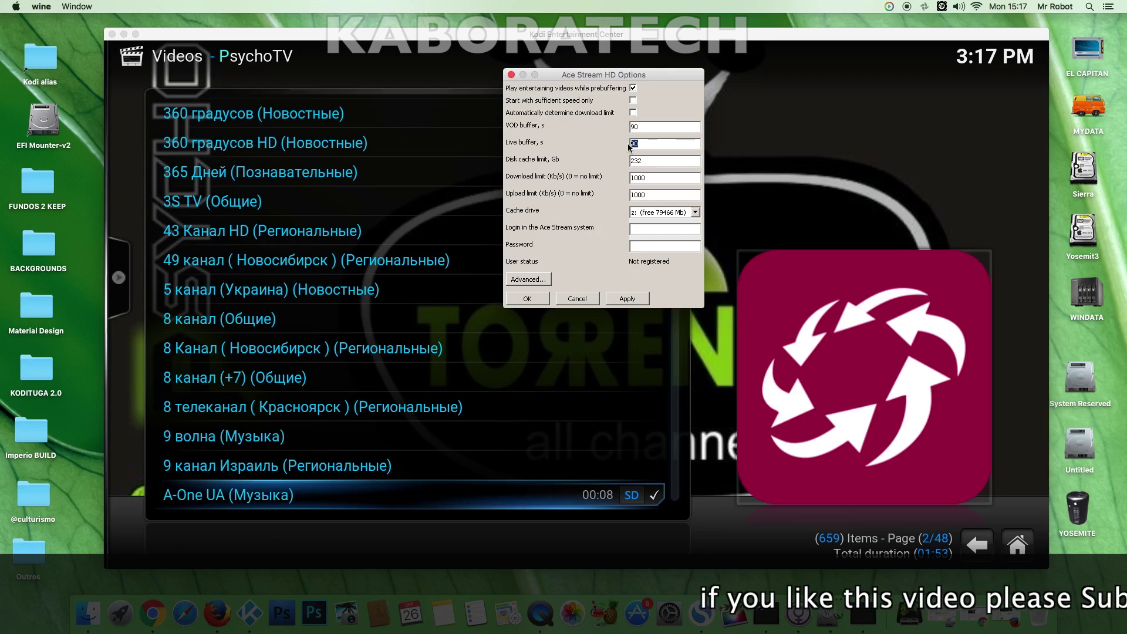
pyautogui.click(538, 280)
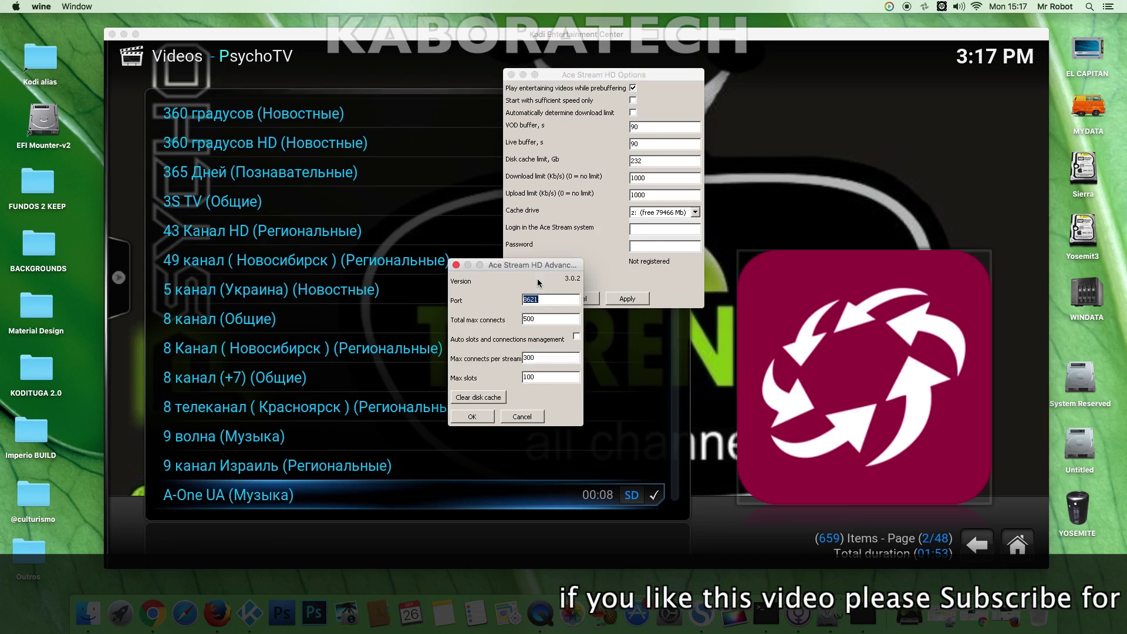
pyautogui.click(487, 420)
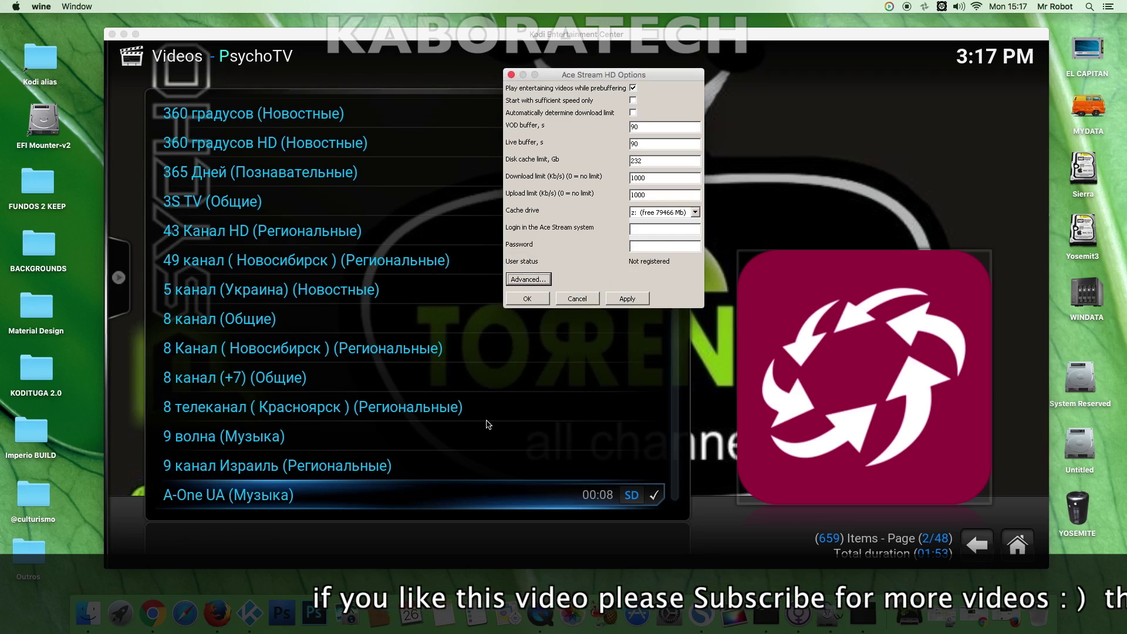
pyautogui.click(577, 299)
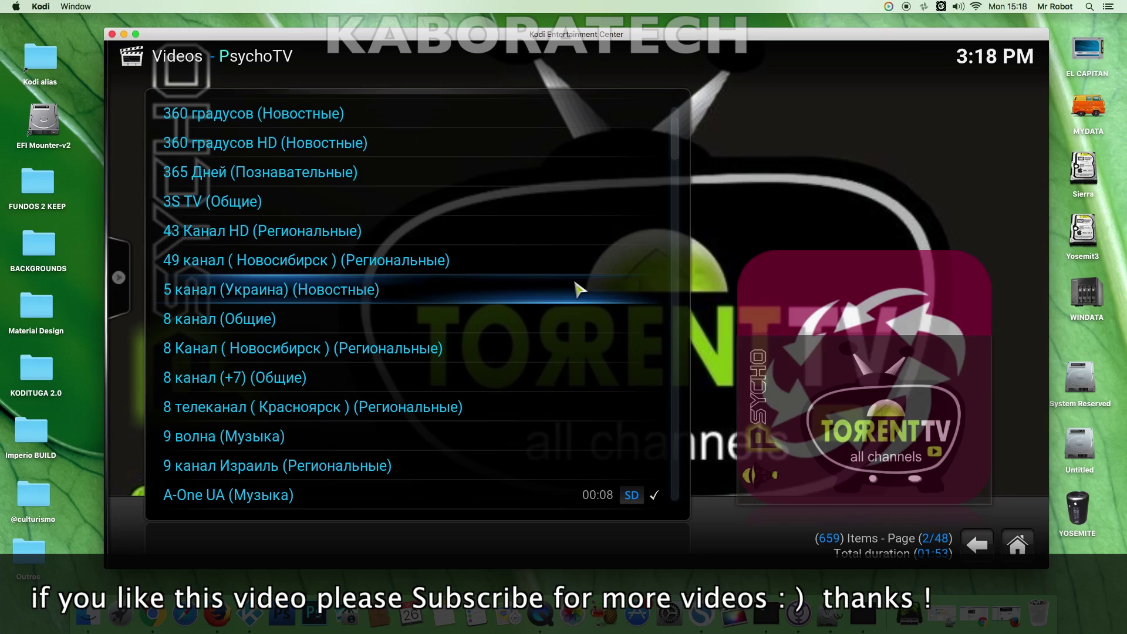
# Play the BBC One (Общие) channel from the Torrent Tv All list and switch playback to full screen.
pyautogui.scroll(-3, 578, 289)
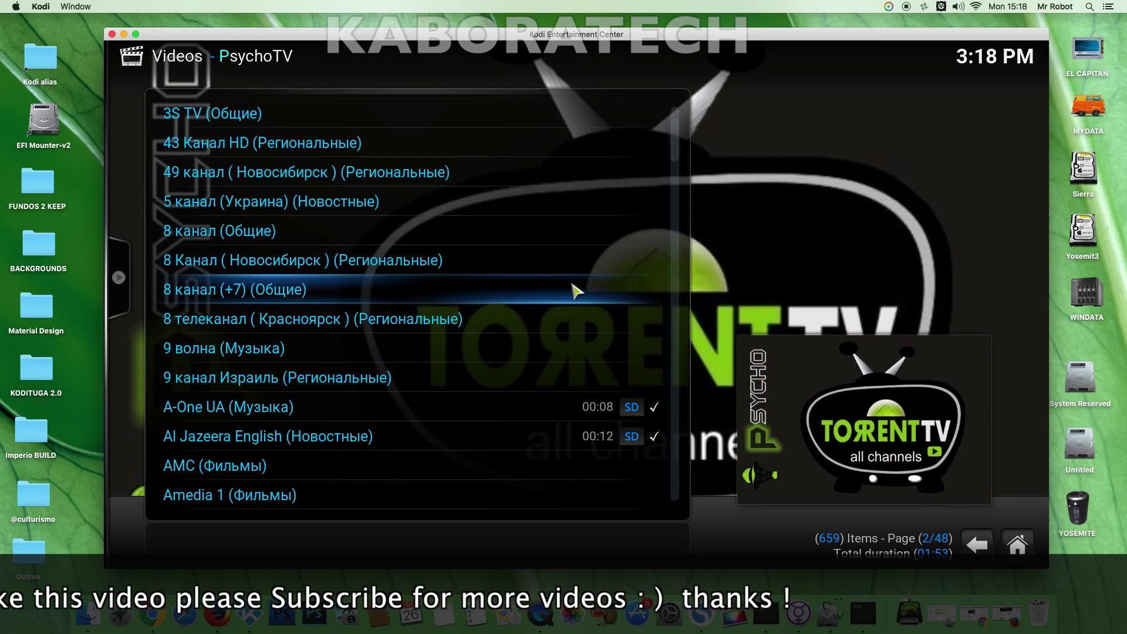
pyautogui.scroll(-3, 577, 289)
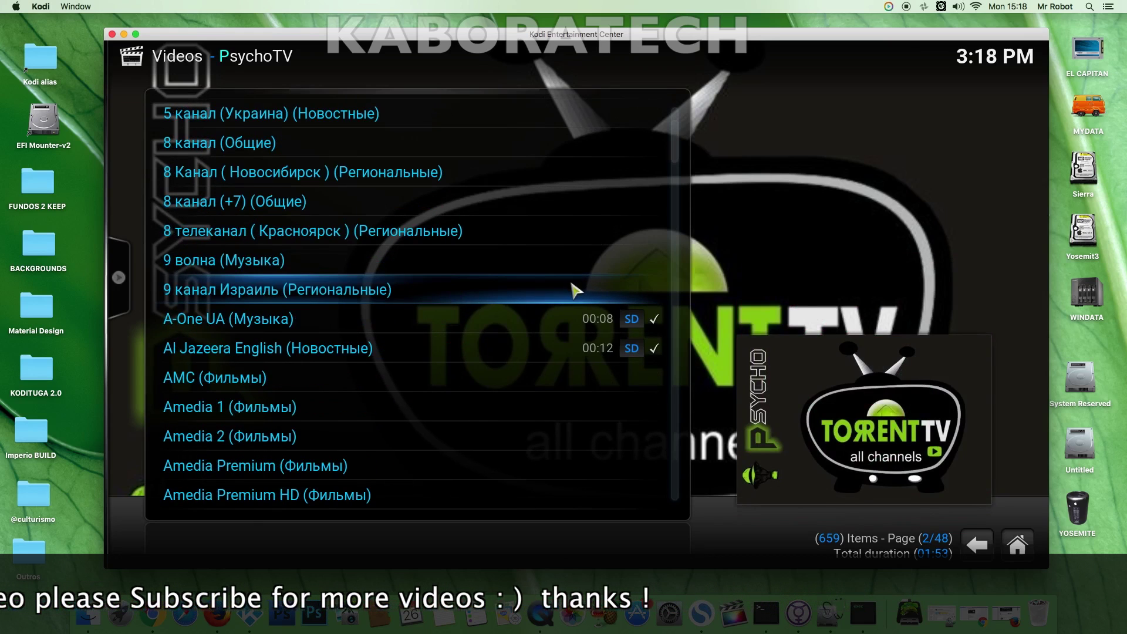
pyautogui.scroll(-5, 574, 289)
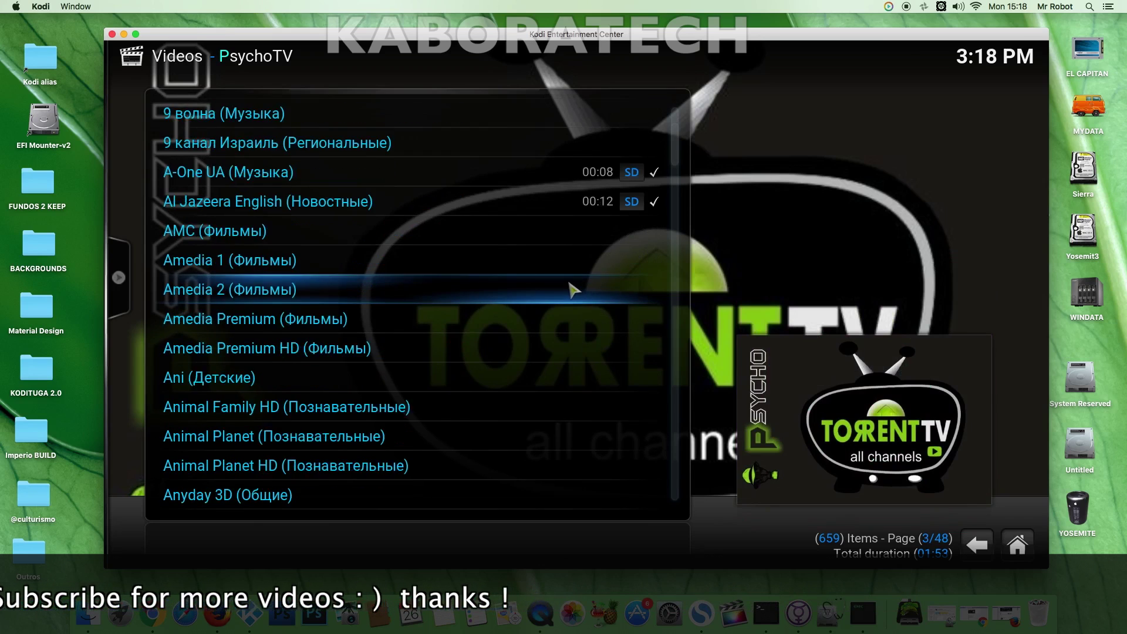
pyautogui.scroll(-2, 574, 289)
pyautogui.scroll(-2, 574, 290)
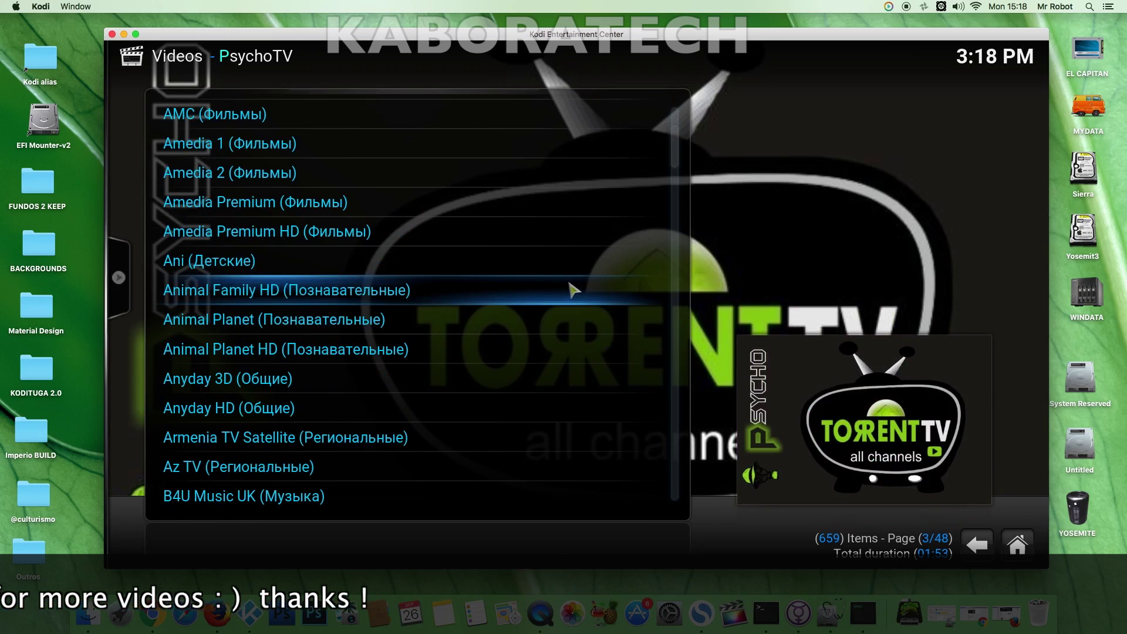
pyautogui.scroll(-2, 574, 290)
pyautogui.scroll(-1, 574, 289)
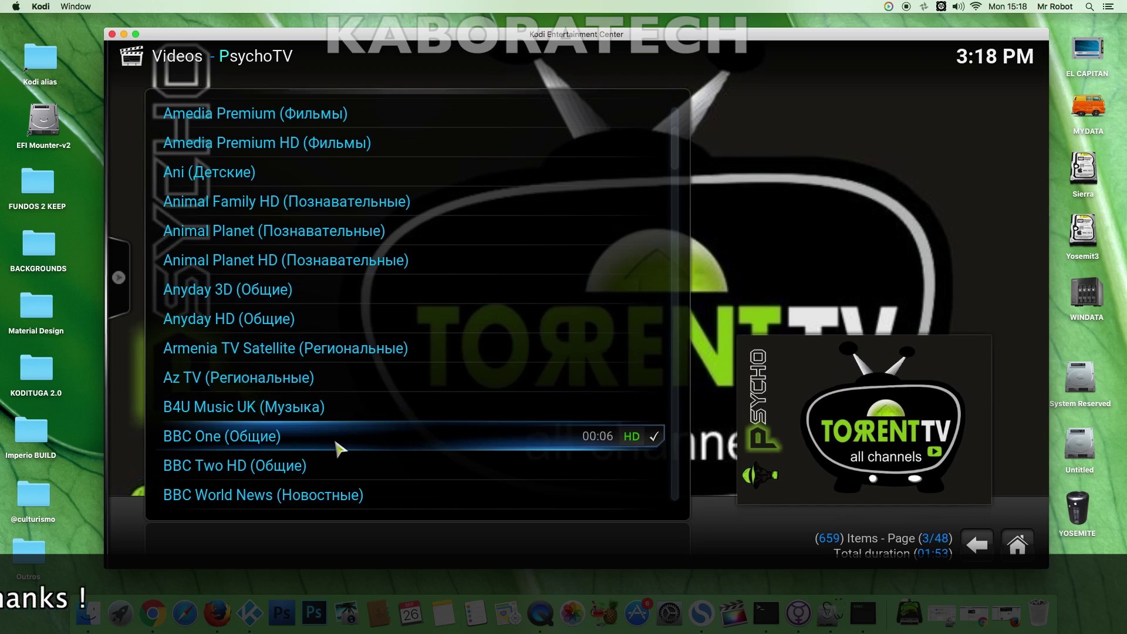
pyautogui.click(339, 449)
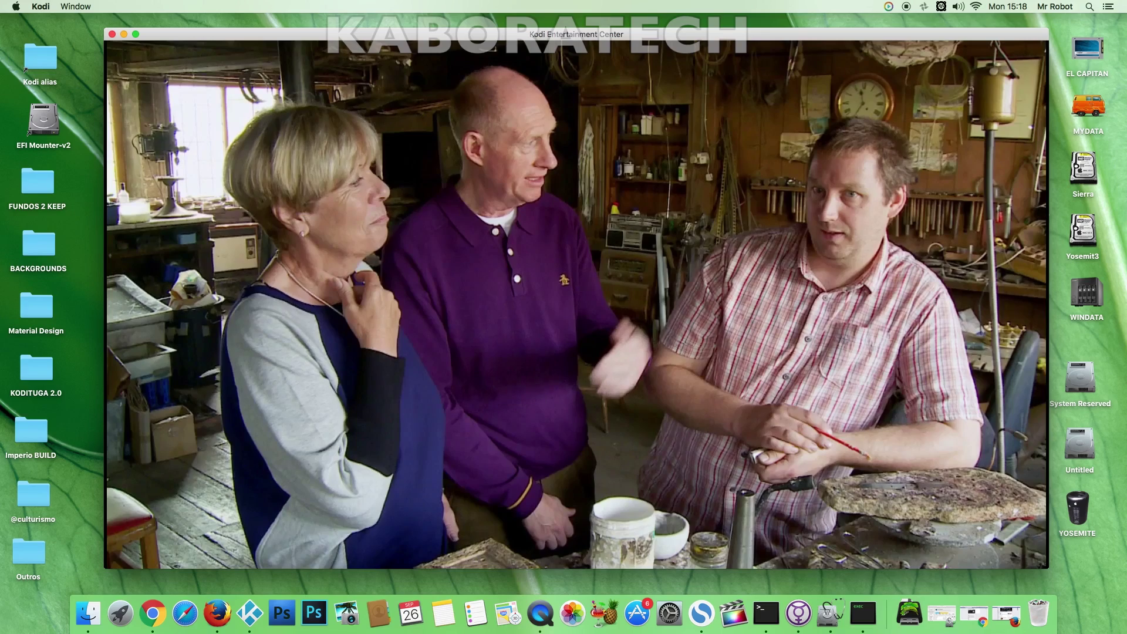
pyautogui.moveTo(895, 337)
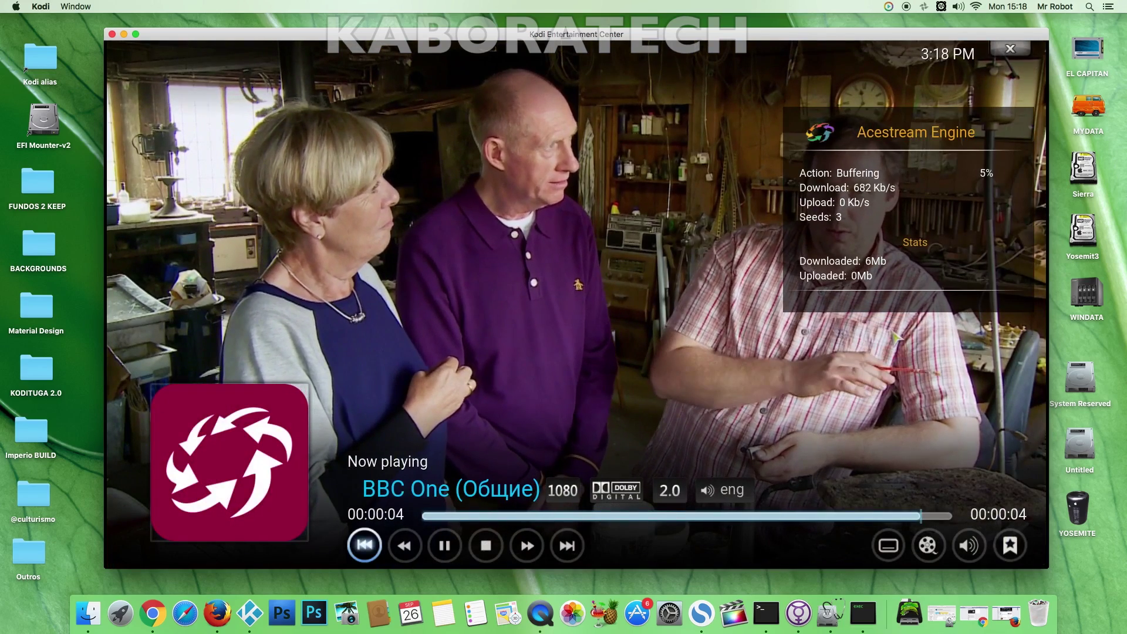
pyautogui.press('\\')
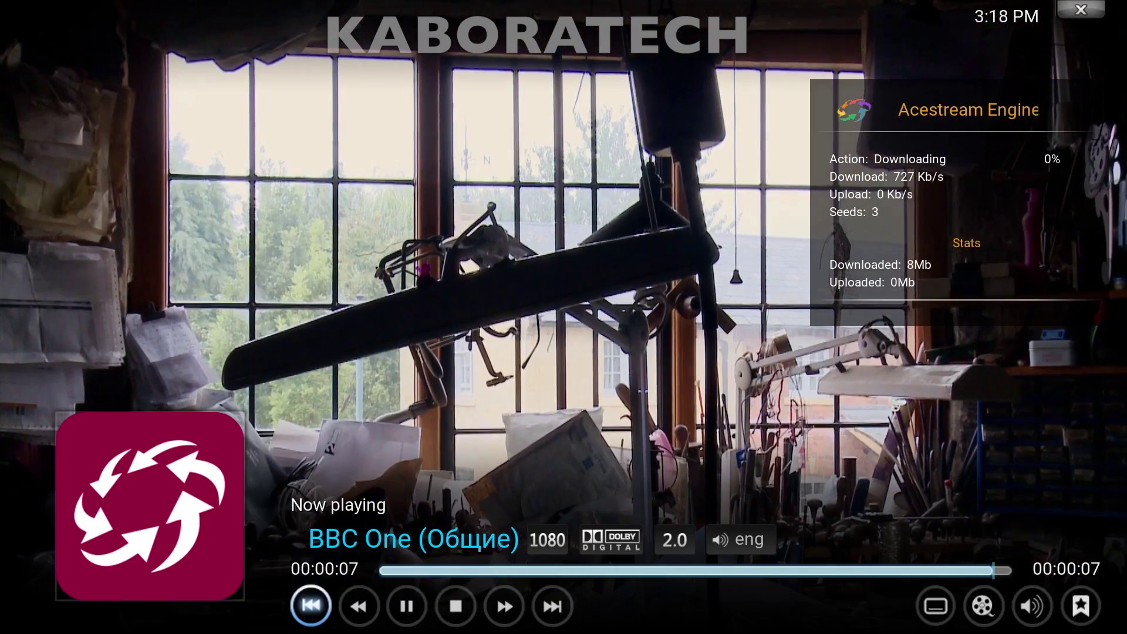
# Switch the BBC One (Общие) playback out of full screen and stop the stream.
pyautogui.press('\\')
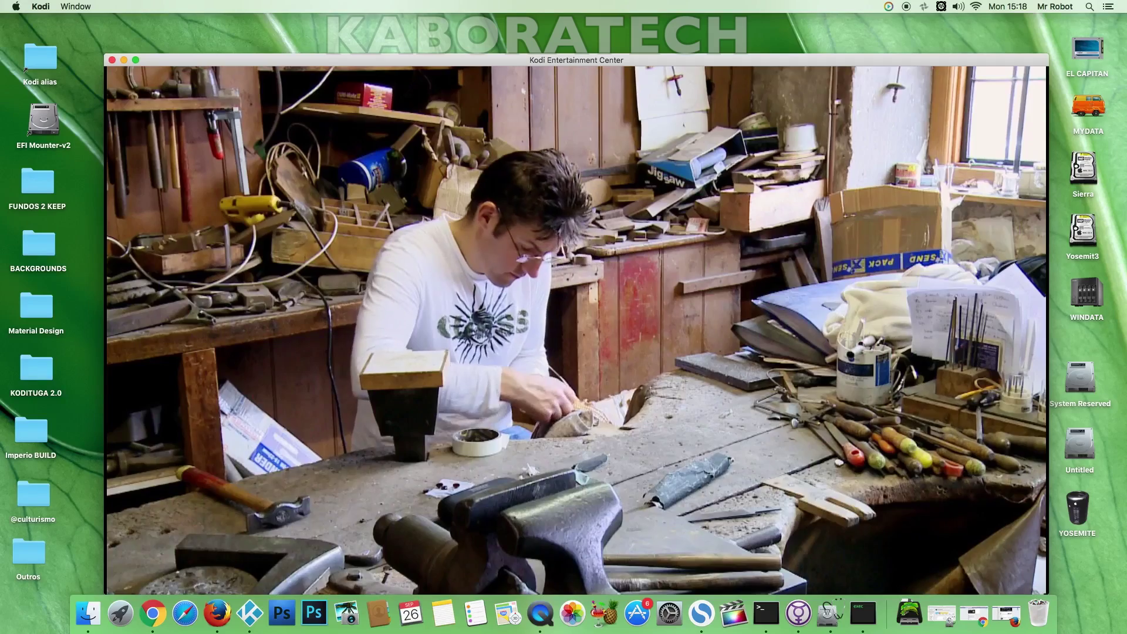
pyautogui.moveTo(487, 578)
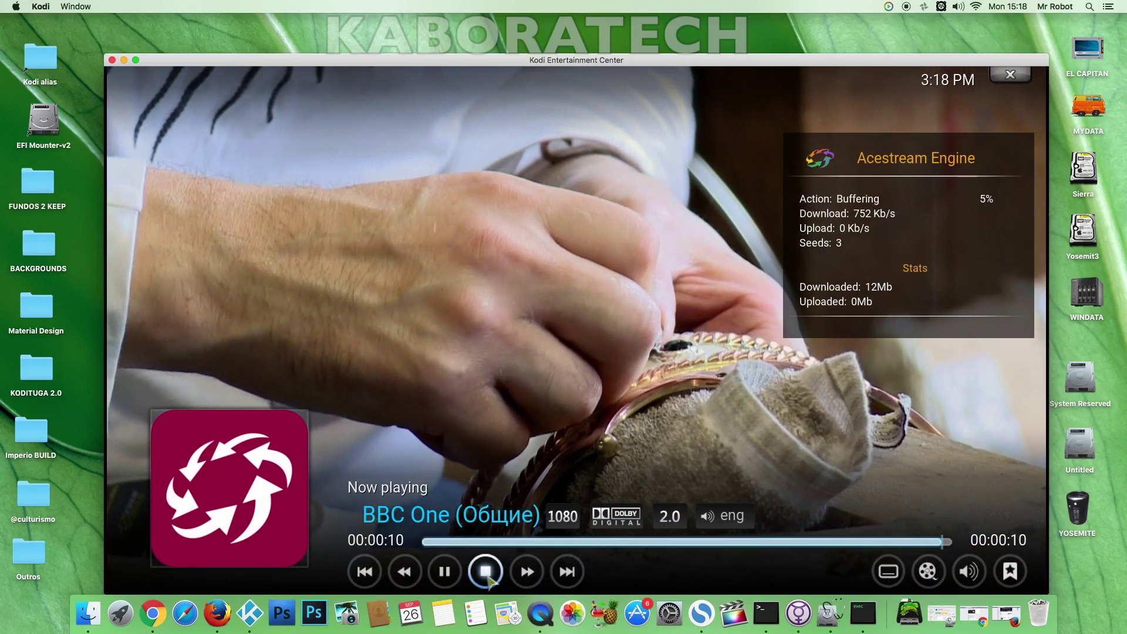
pyautogui.click(487, 576)
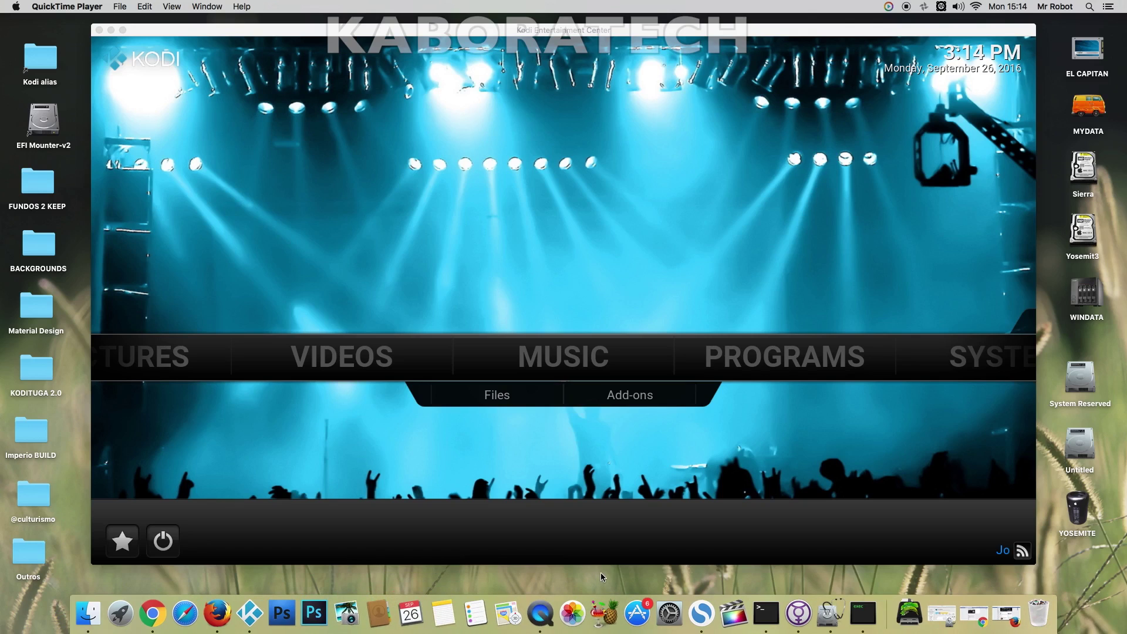
# Move the Kodi window clear of Ace Stream.zip on the desktop, extract the archive, and place the zip below the extracted Ace Stream app.
pyautogui.moveTo(936, 36); pyautogui.dragTo(797, 33)
pyautogui.moveTo(1007, 133); pyautogui.dragTo(1026, 111)
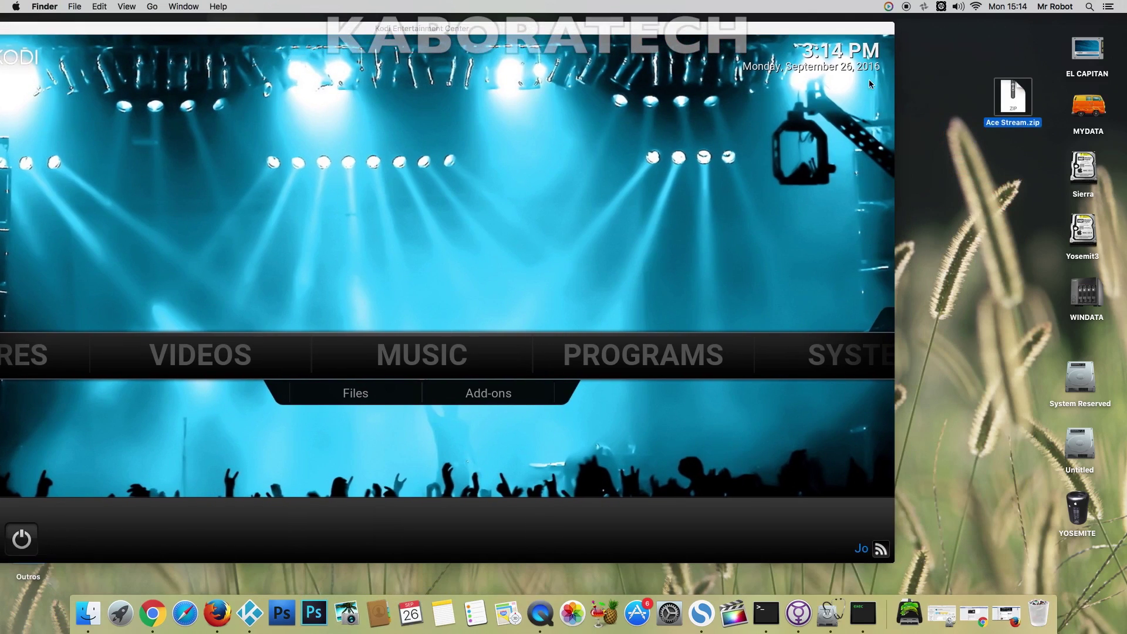
pyautogui.moveTo(766, 30); pyautogui.dragTo(828, 40)
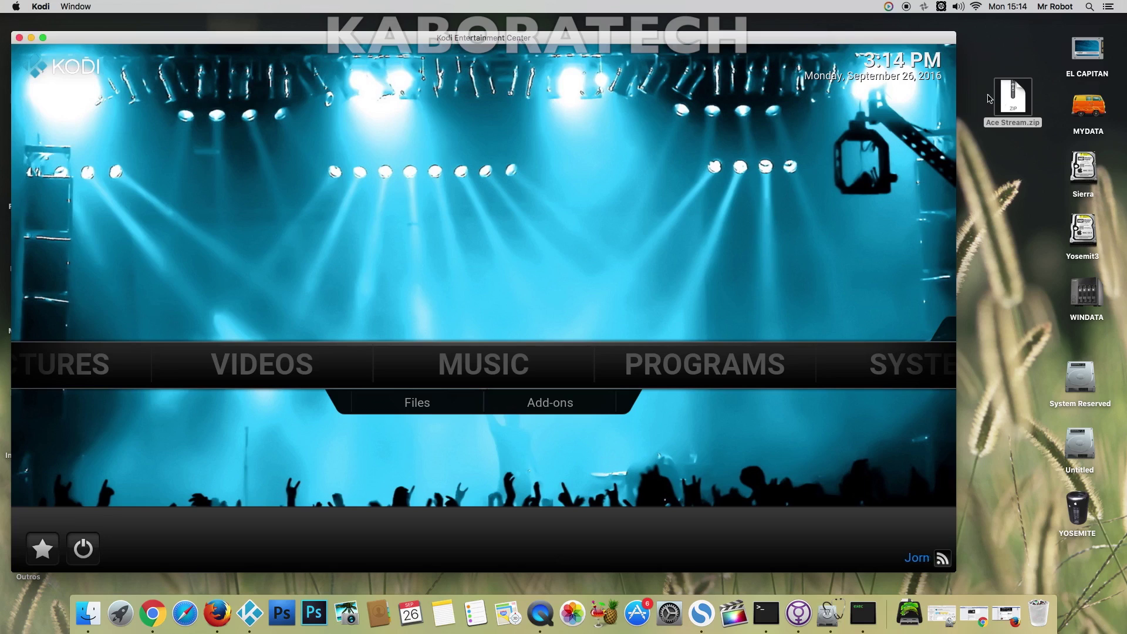
pyautogui.doubleClick(1012, 106)
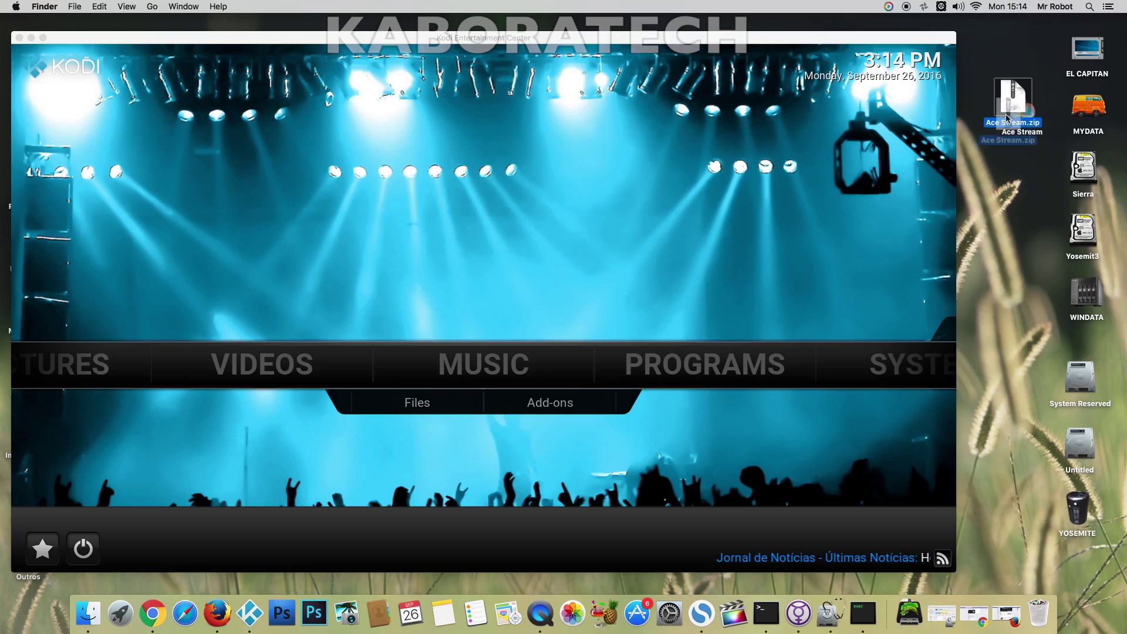
pyautogui.moveTo(1007, 117); pyautogui.dragTo(1022, 192)
pyautogui.moveTo(1026, 120); pyautogui.dragTo(1018, 125)
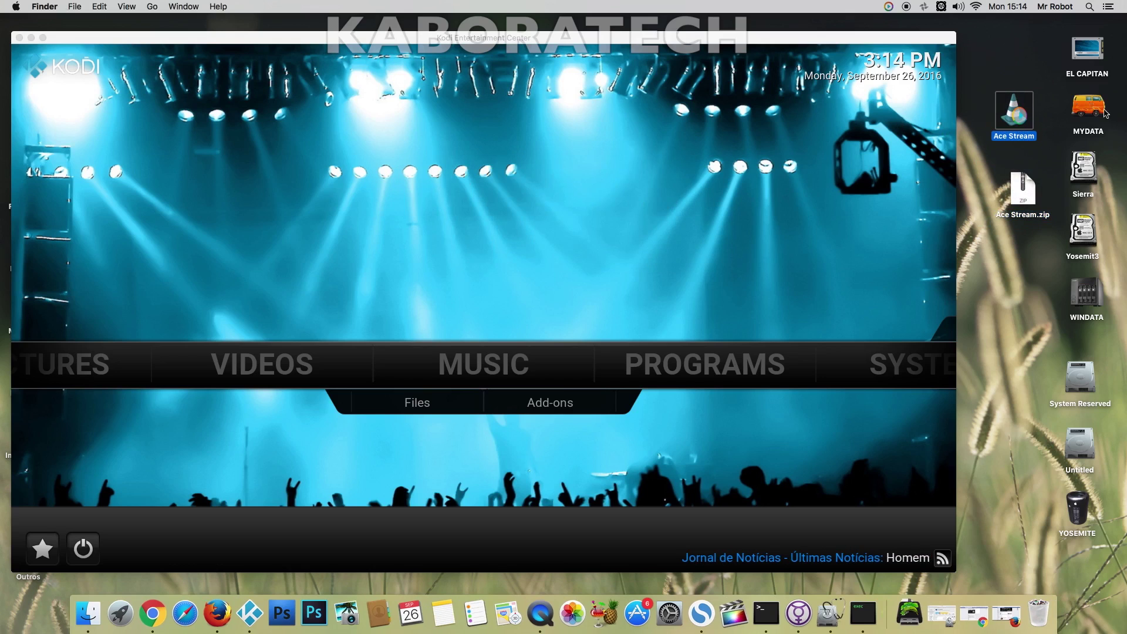
# Open the Applications folder on the EL CAPITAN drive and demonstrate dragging the desktop's Ace Stream app, leaving it below Ace Stream.zip.
pyautogui.doubleClick(1087, 58)
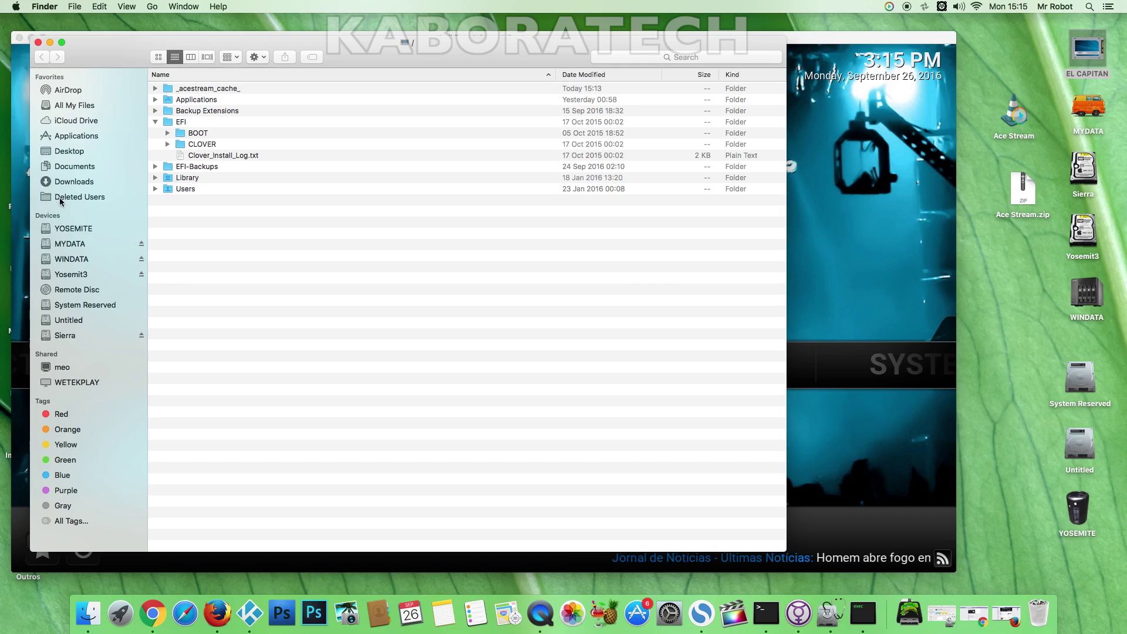
pyautogui.click(76, 137)
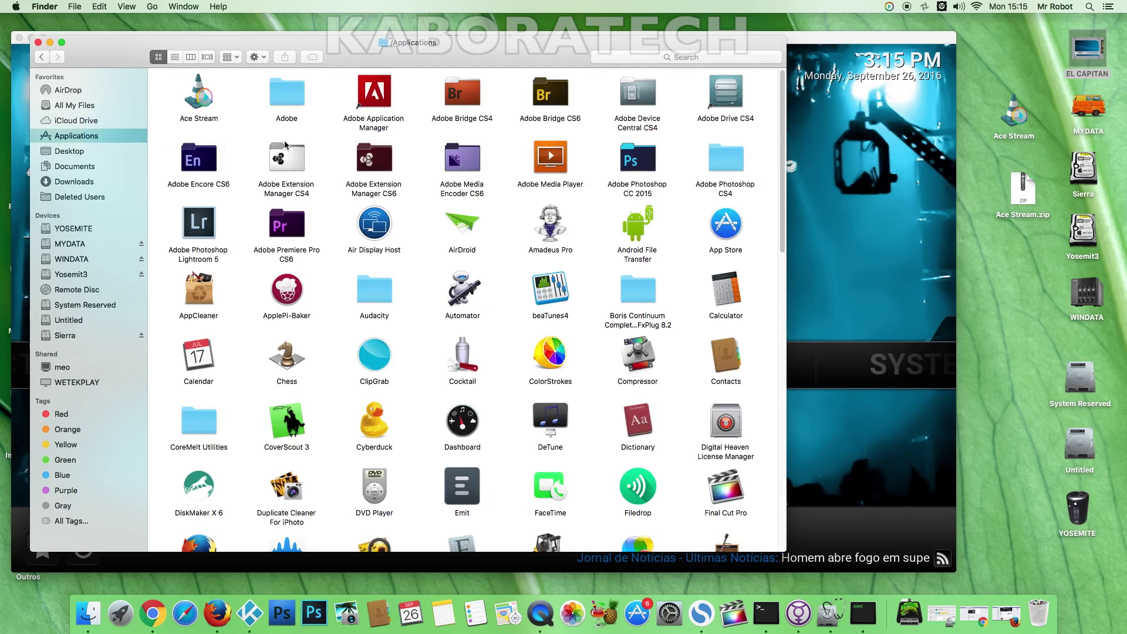
pyautogui.click(1017, 120)
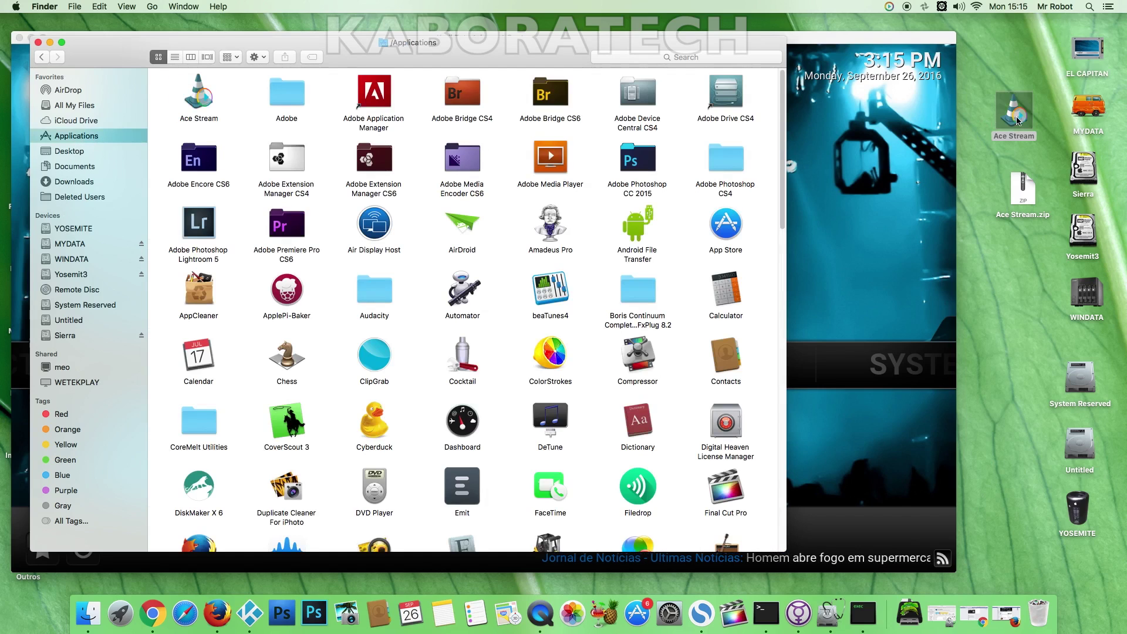
pyautogui.moveTo(339, 113); pyautogui.dragTo(1017, 263)
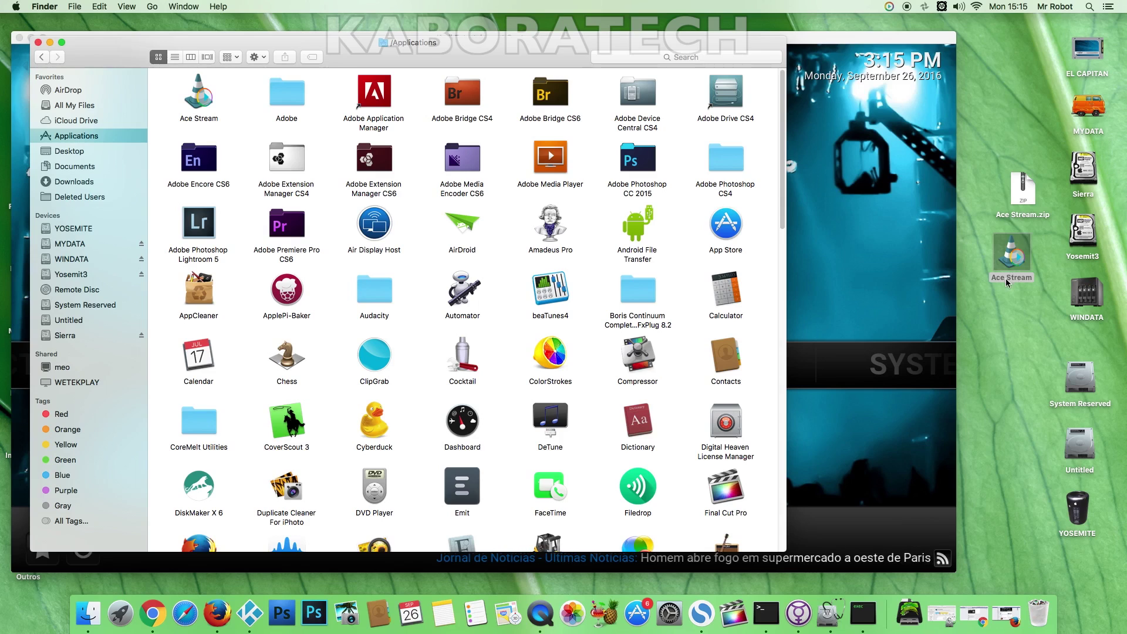
# Move the Ace Stream app from the desktop to the Trash and close the Applications folder window.
pyautogui.moveTo(1039, 484); pyautogui.dragTo(1051, 609)
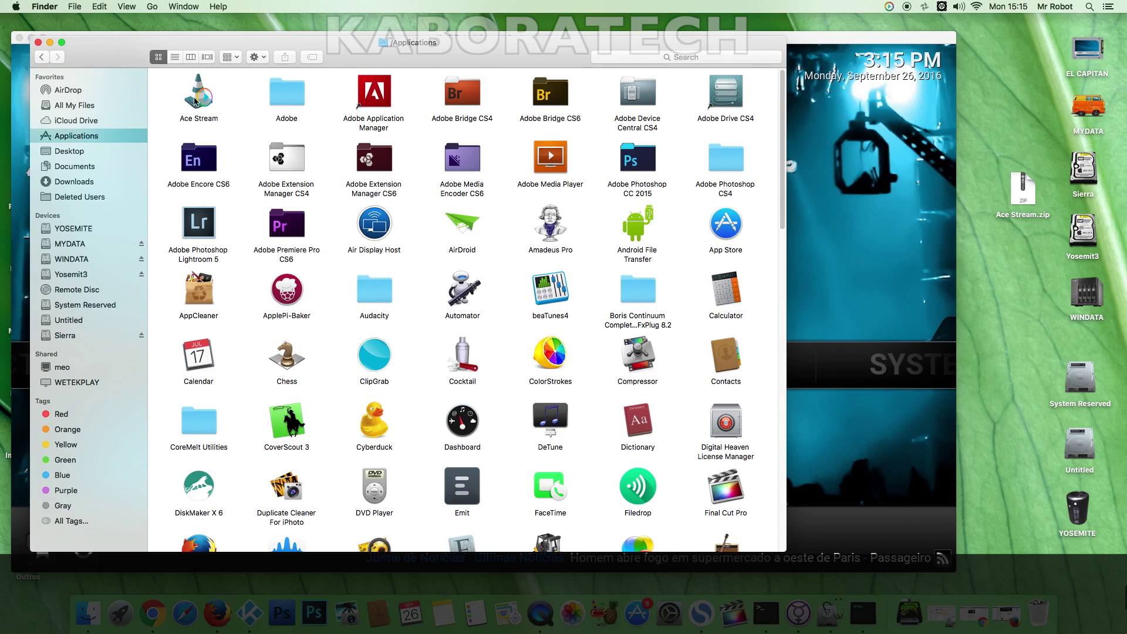
pyautogui.press('a')
pyautogui.click(38, 42)
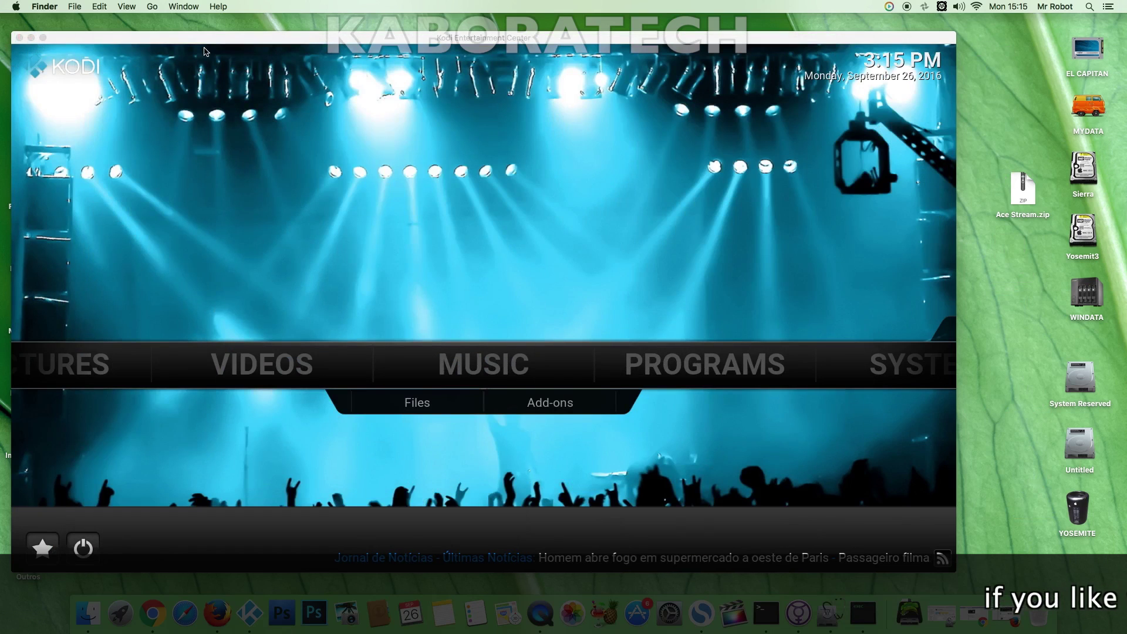
# Switch back to Kodi, center its window on the desktop, and open the Programs add-ons.
pyautogui.moveTo(208, 44); pyautogui.dragTo(300, 41)
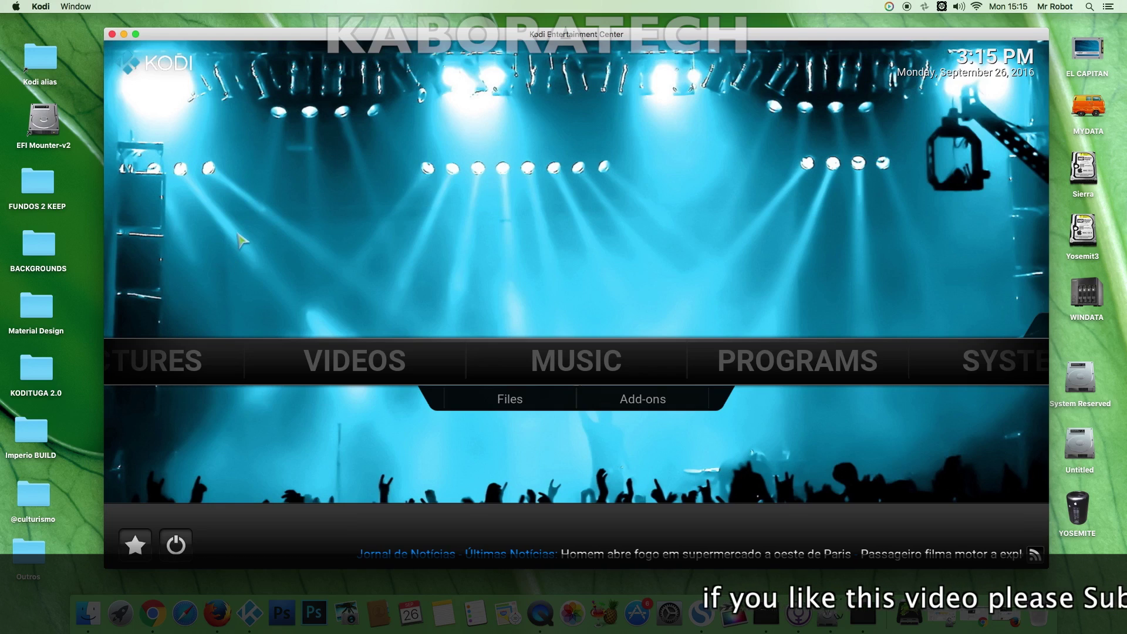
pyautogui.press('Down')
pyautogui.press('Left')
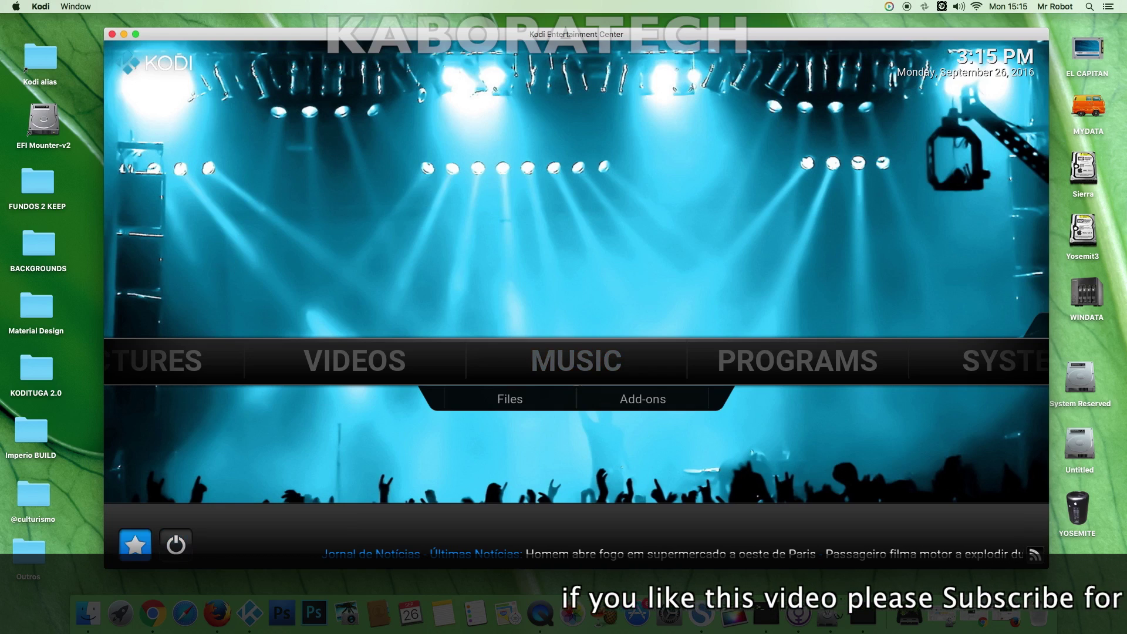
pyautogui.press('Up')
pyautogui.press('Up')
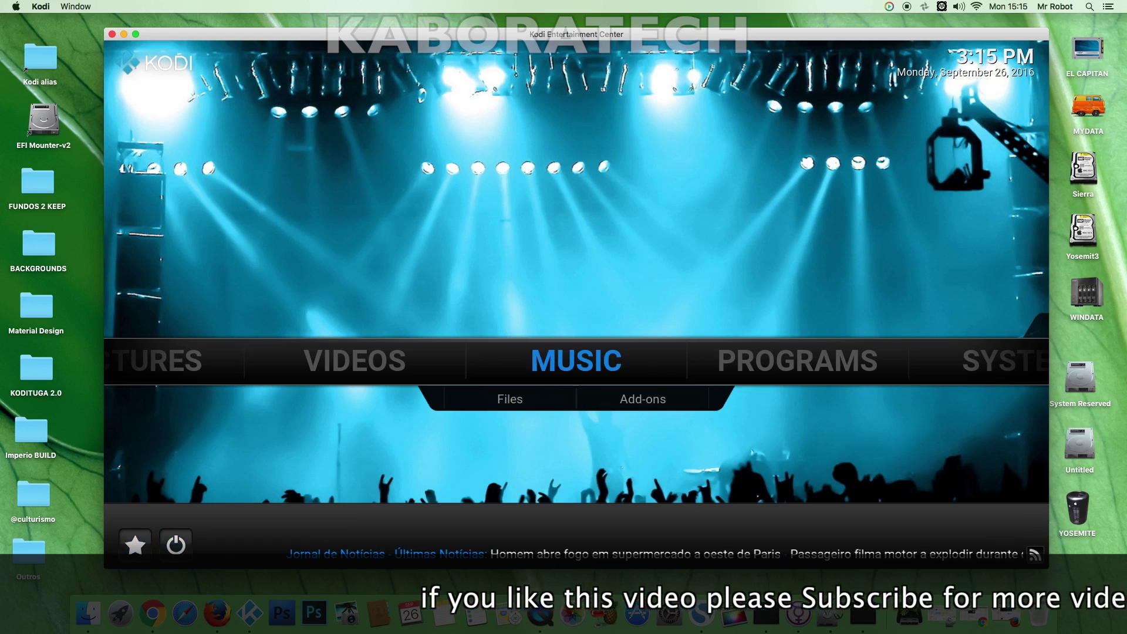
pyautogui.press('Right')
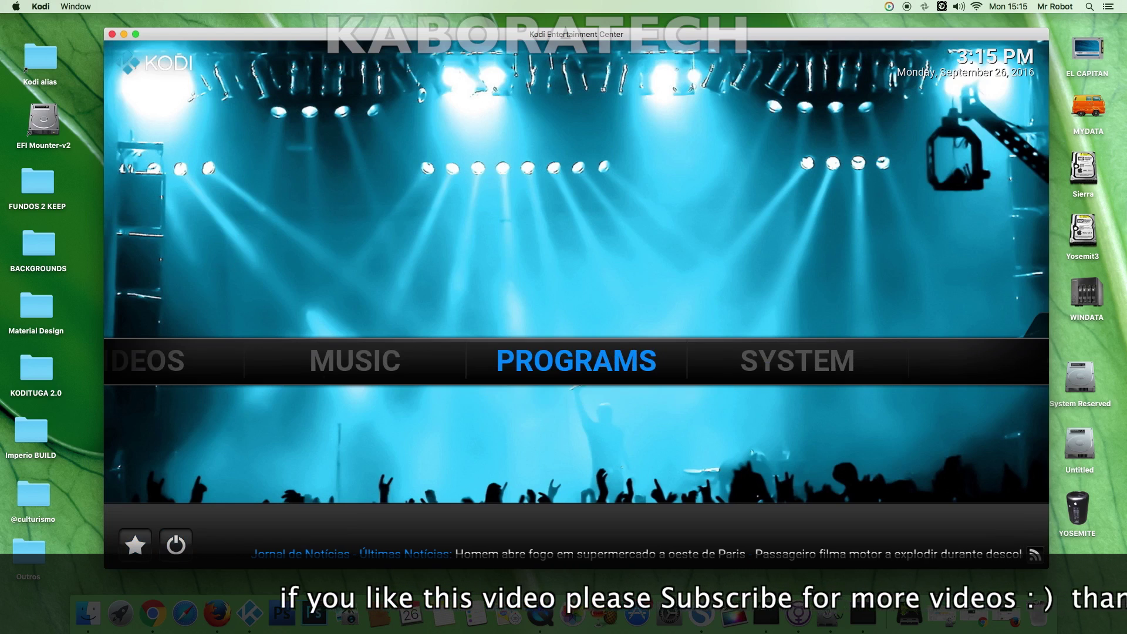
pyautogui.press('Return')
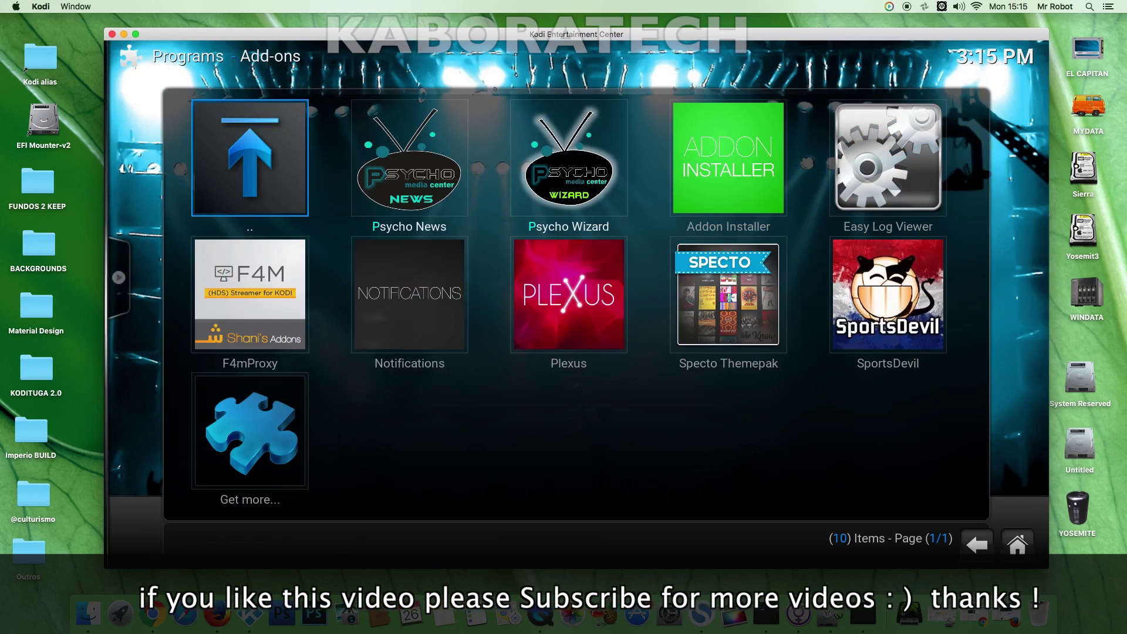
# Open the Addon Installer from the program add-ons.
pyautogui.press('Right')
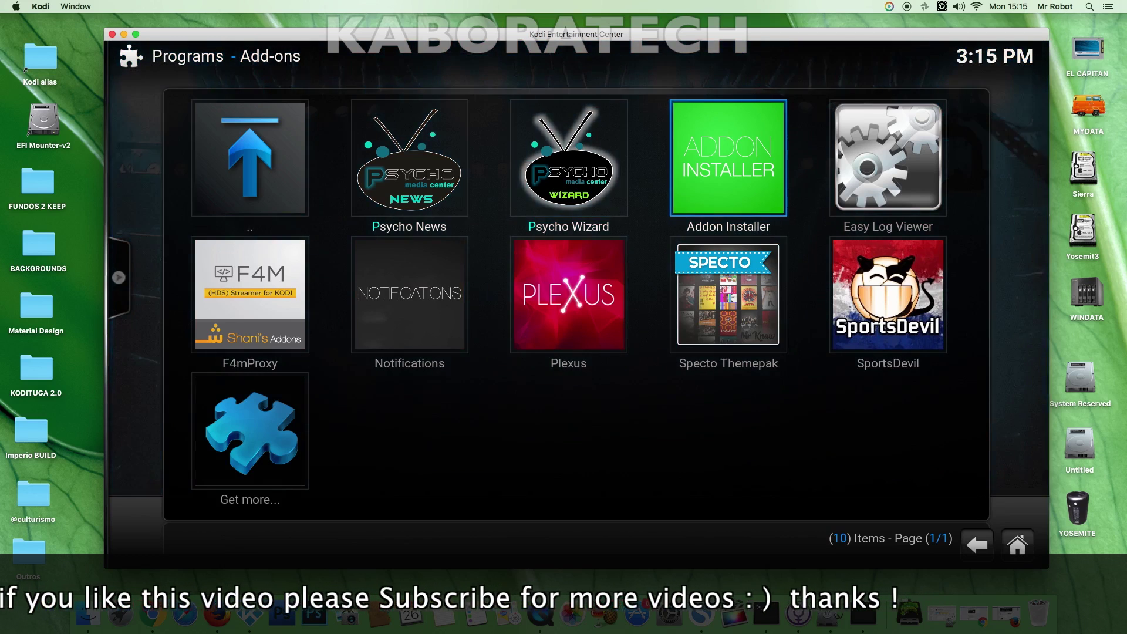
pyautogui.press('Down')
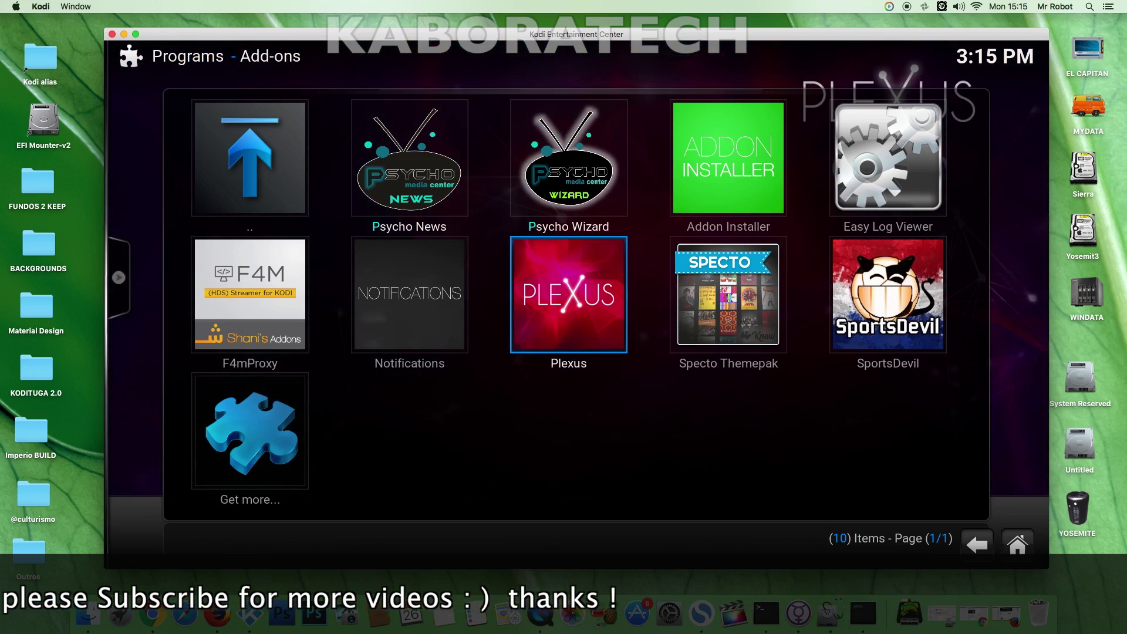
pyautogui.press('Left')
pyautogui.press('Right')
pyautogui.press('Right')
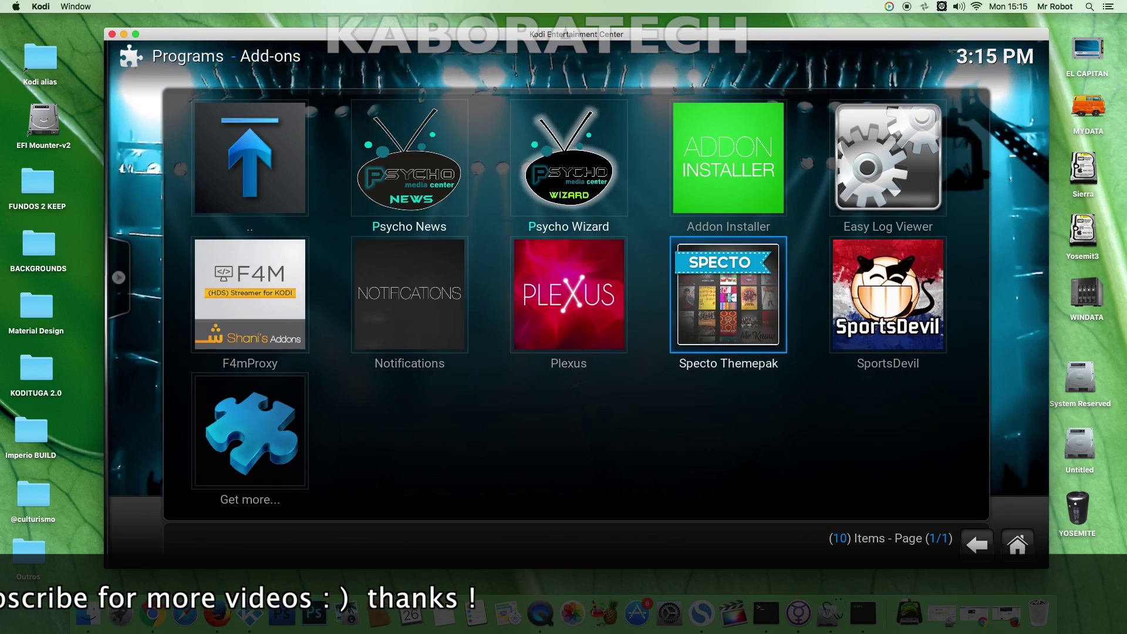
pyautogui.press('Up')
pyautogui.press('Return')
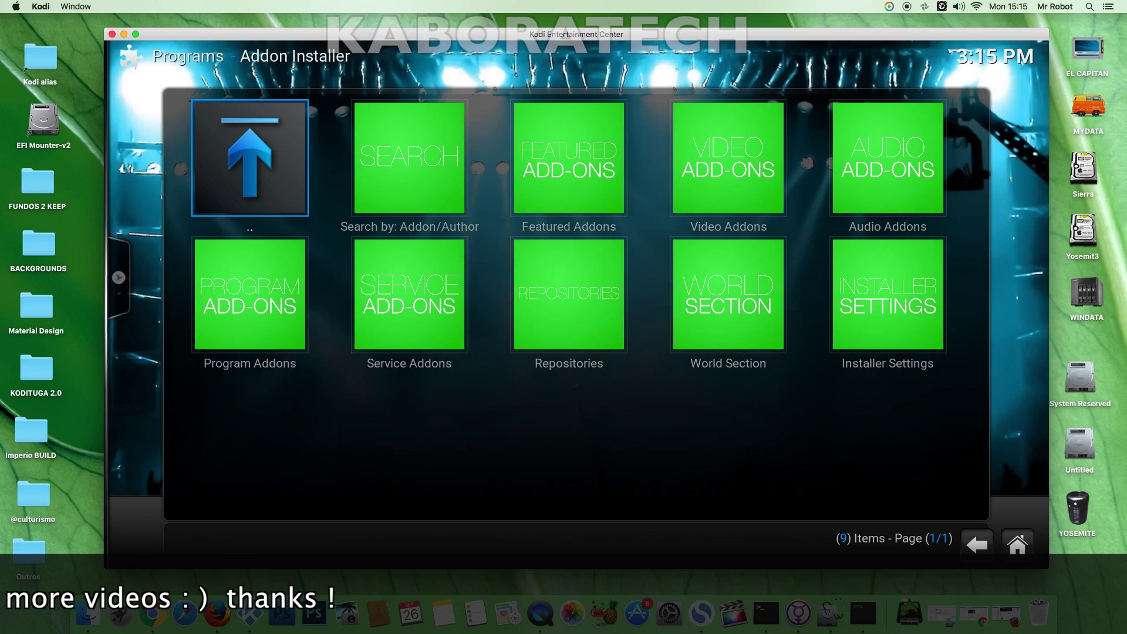
# Search the Addon Installer for "p2p" add-ons.
pyautogui.press('Right')
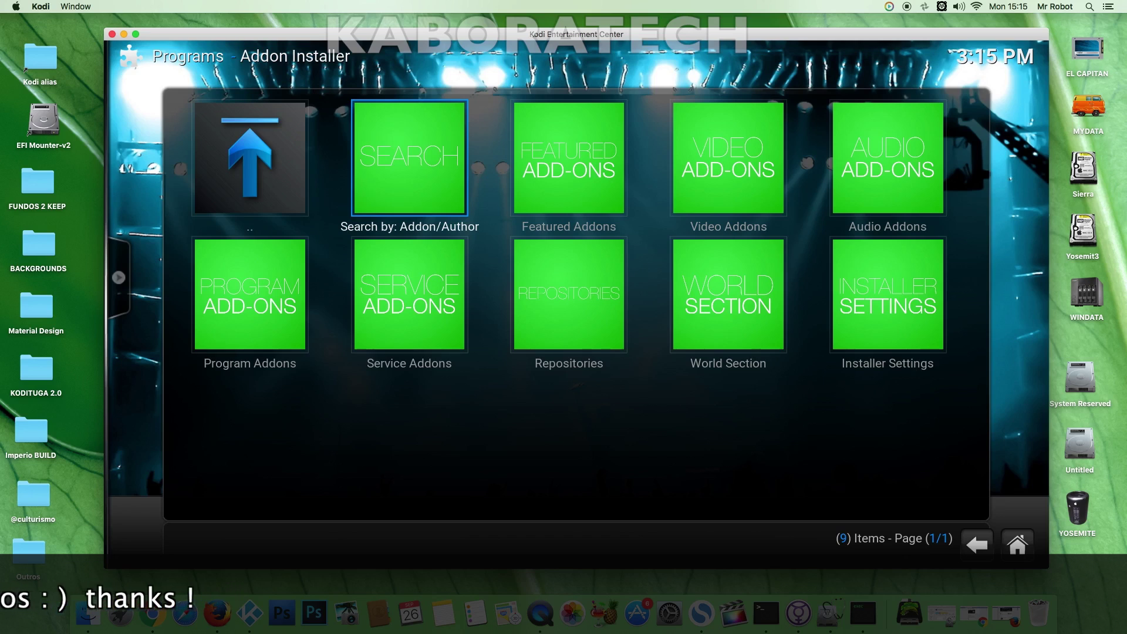
pyautogui.press('Return')
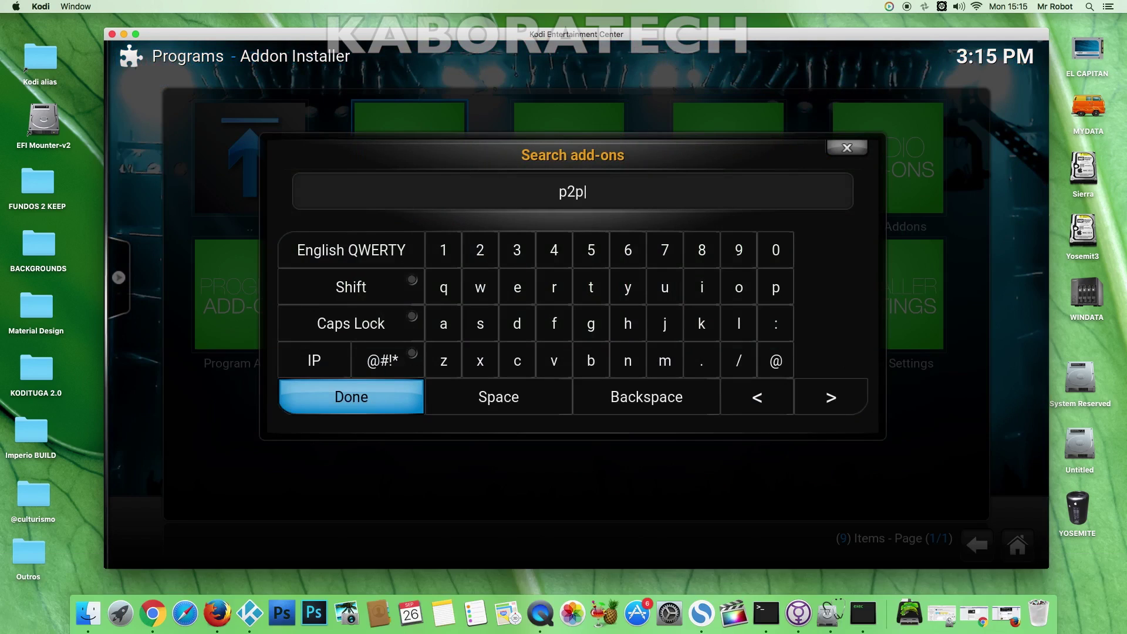
pyautogui.press('Return')
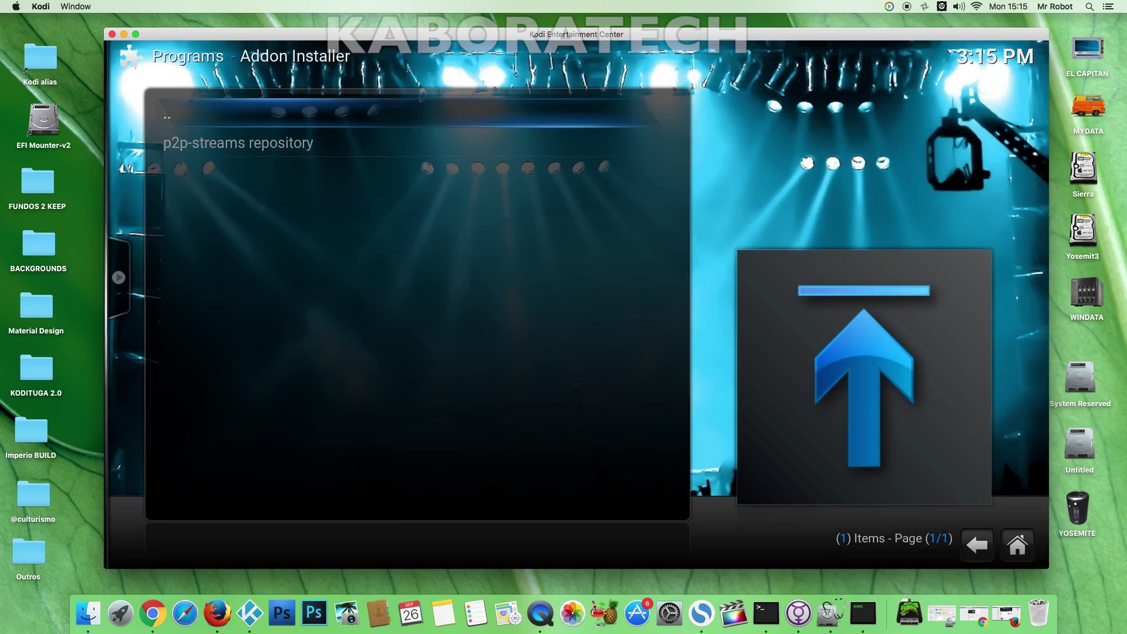
# Install the p2p-streams repository from the search results and return to the results list.
pyautogui.press('Down')
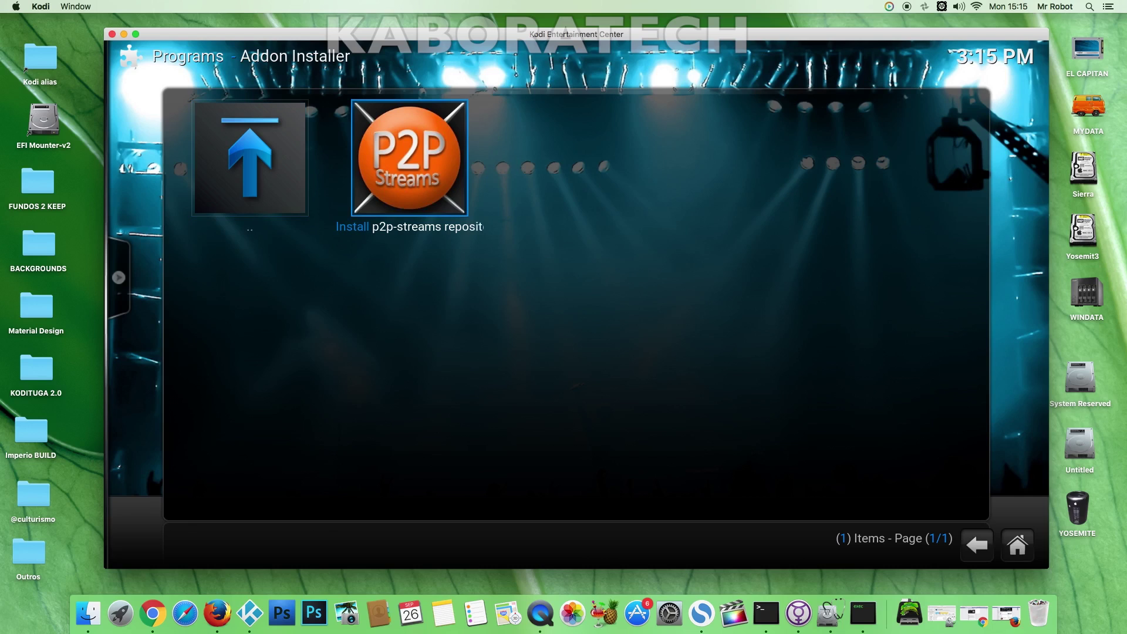
pyautogui.press('Return')
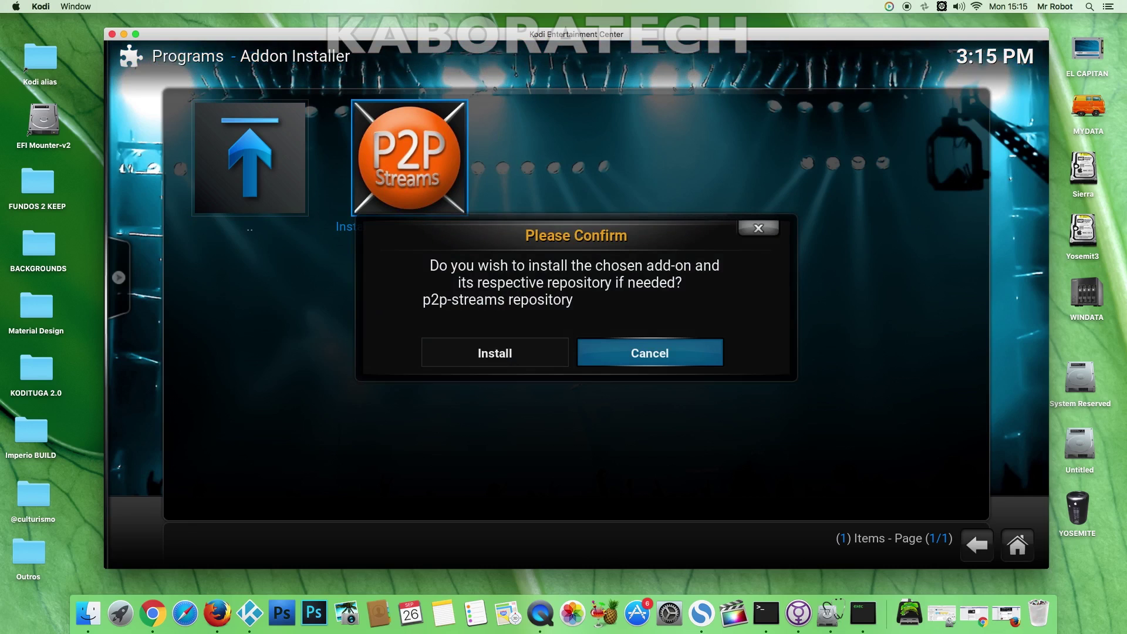
pyautogui.press('Left')
pyautogui.press('Return')
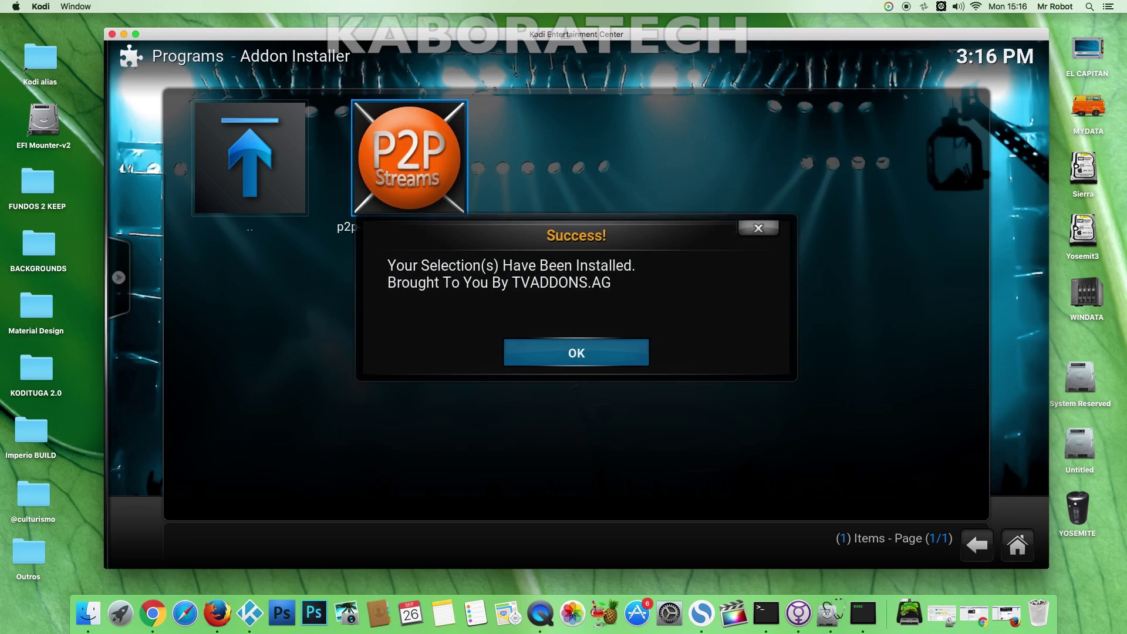
pyautogui.press('Return')
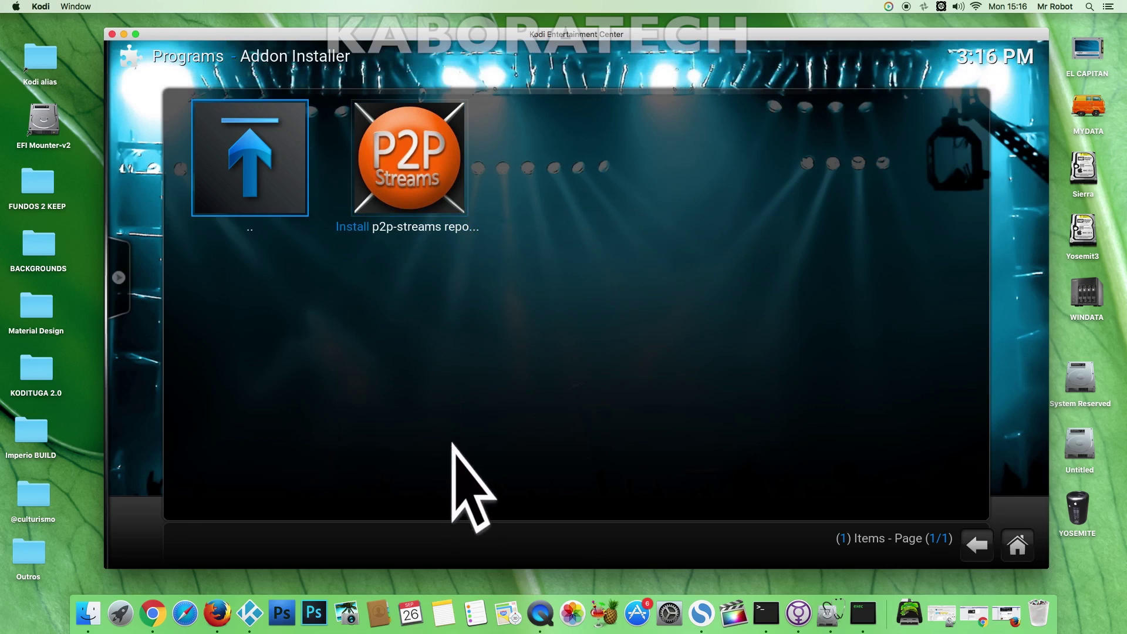
pyautogui.press('Up')
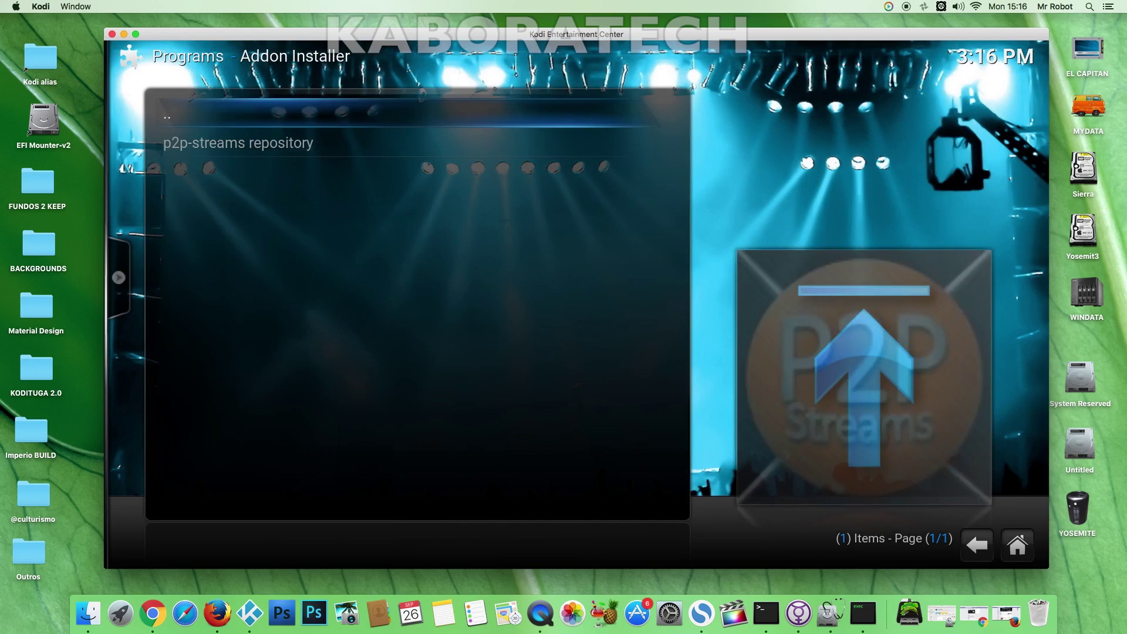